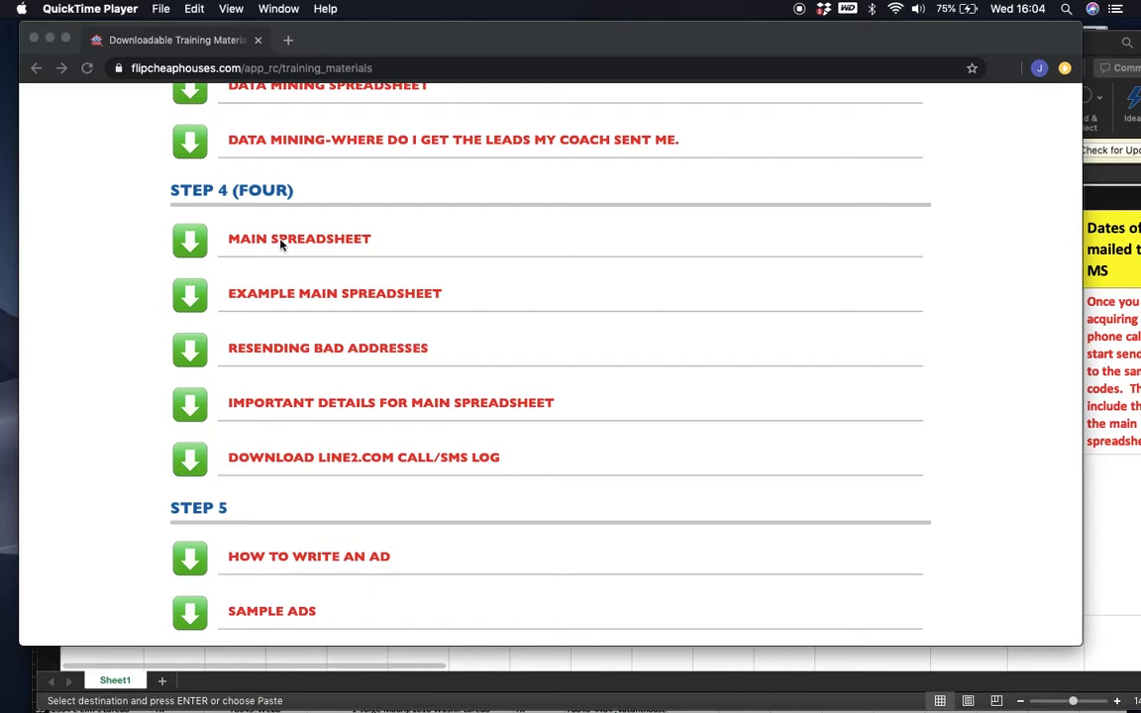
Switch to the STEP 4 MAIN SPREADSHEET (2) workbook in Excel and examine the guidance under the yellow tracking columns from M to V
click(1086, 315)
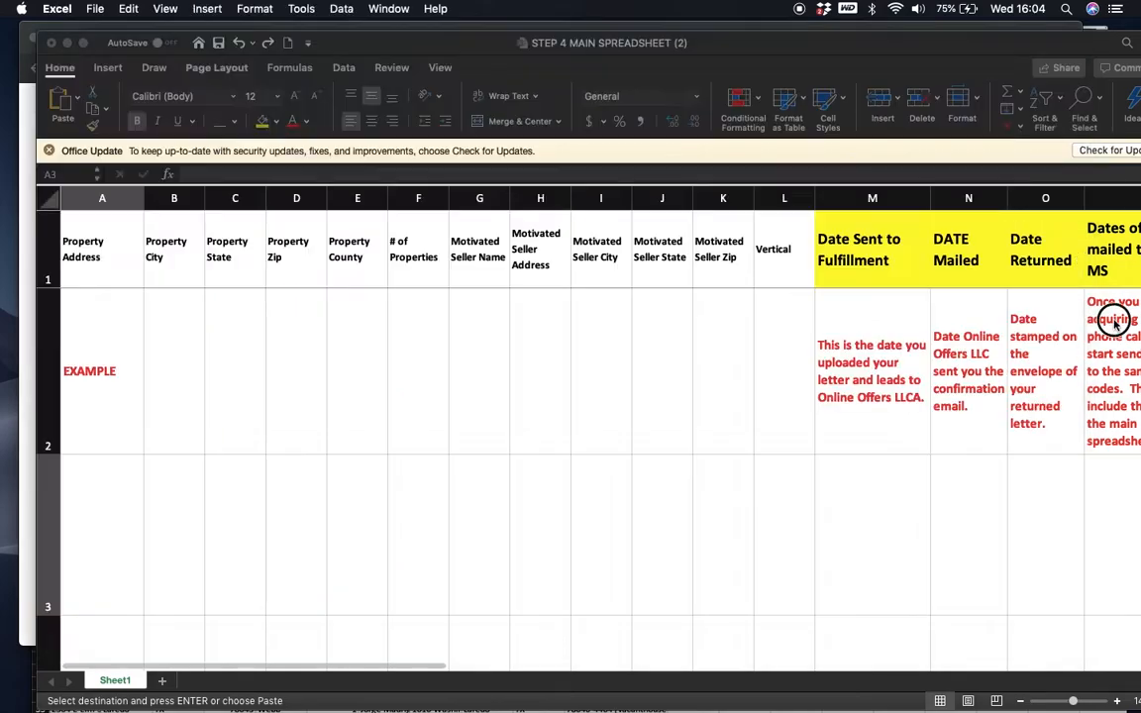
scroll(852, 332, right, 2)
scroll(852, 332, right, 8)
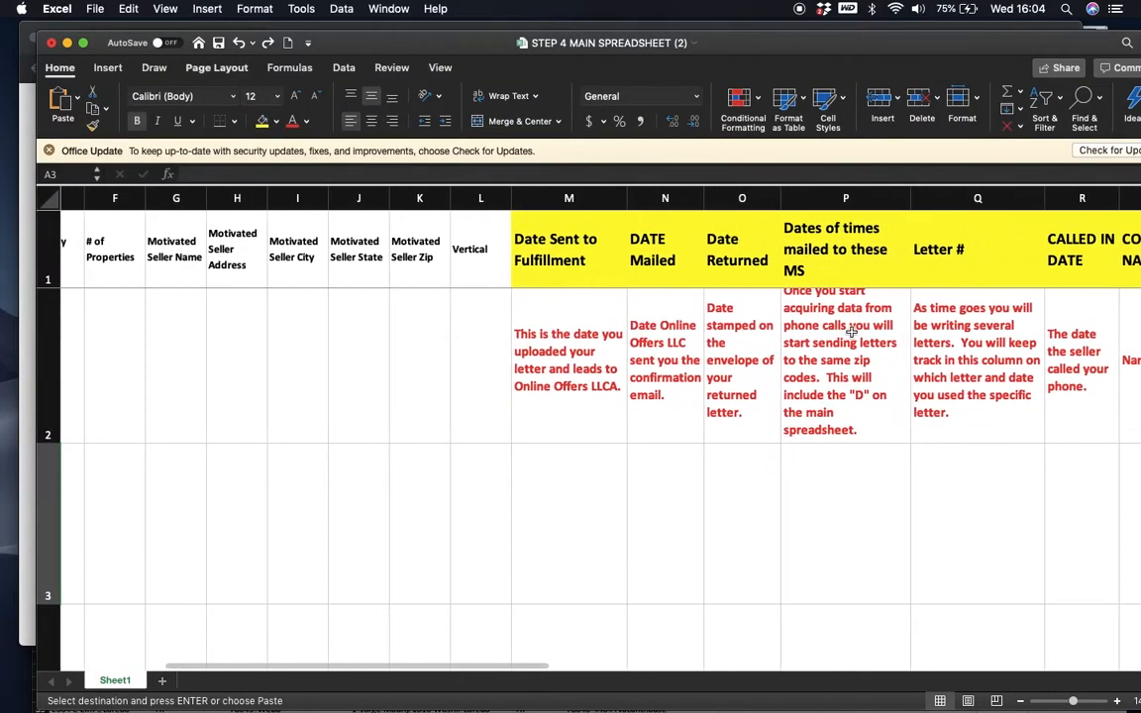
scroll(851, 332, right, 3)
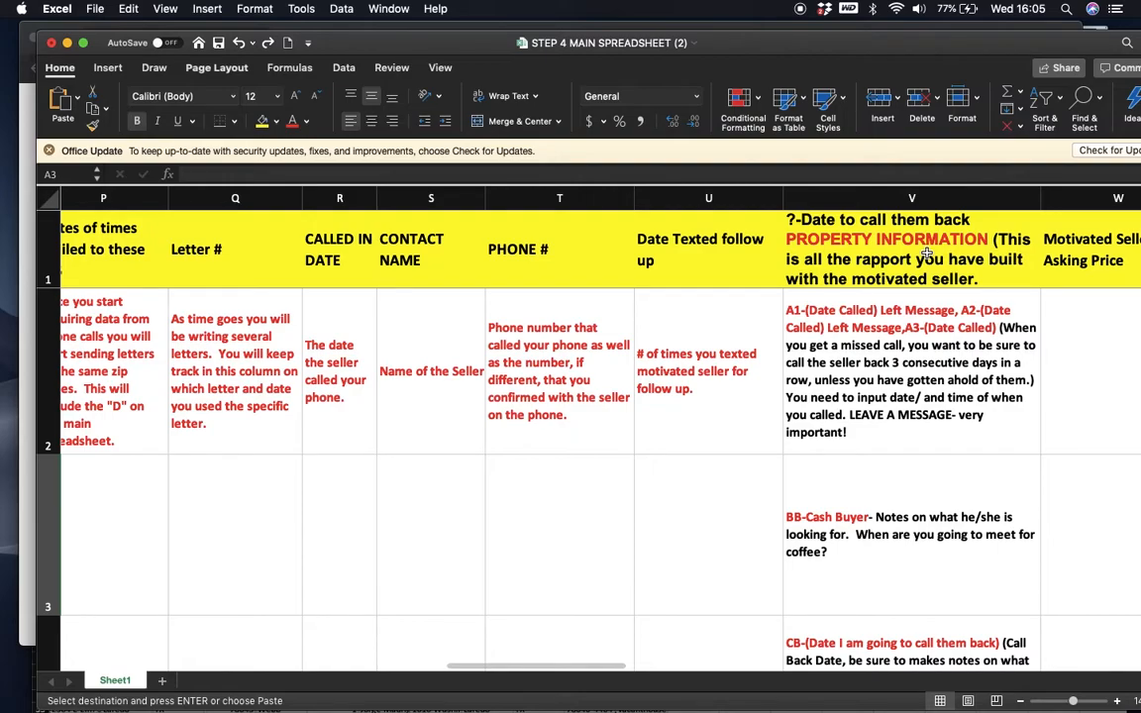
scroll(926, 253, right, 2)
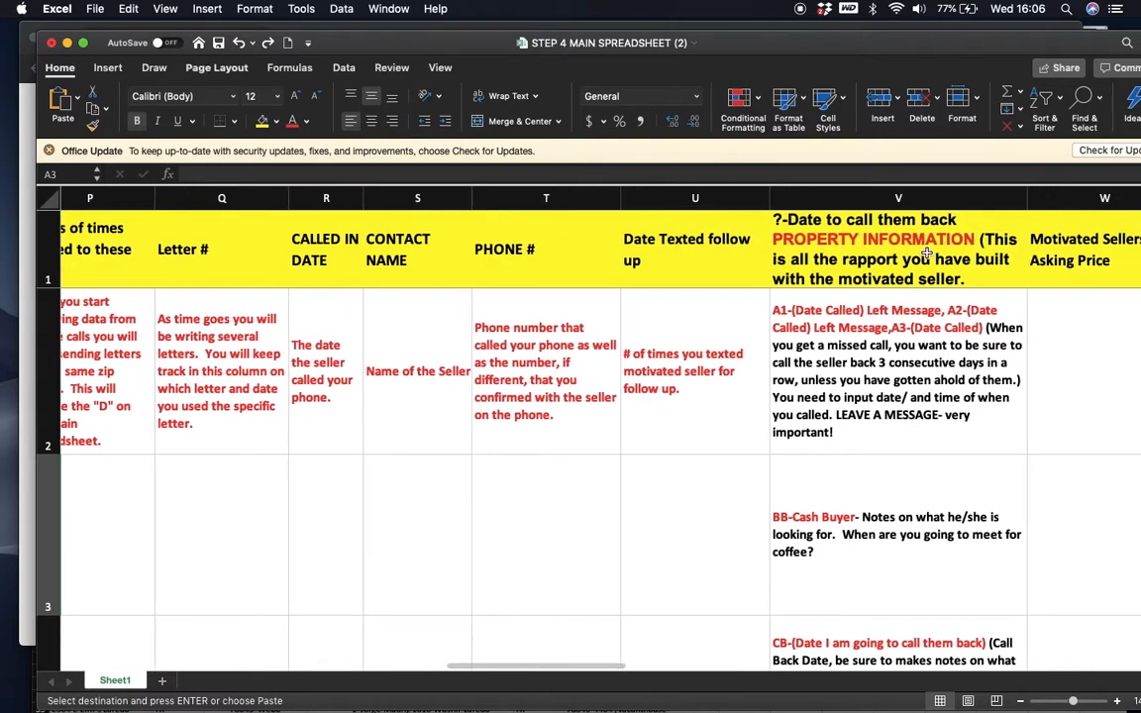
Examine the status code explanations in the Property Information column, from the A1 call notes to Z-BAD ADDRESS
scroll(920, 333, down, 10)
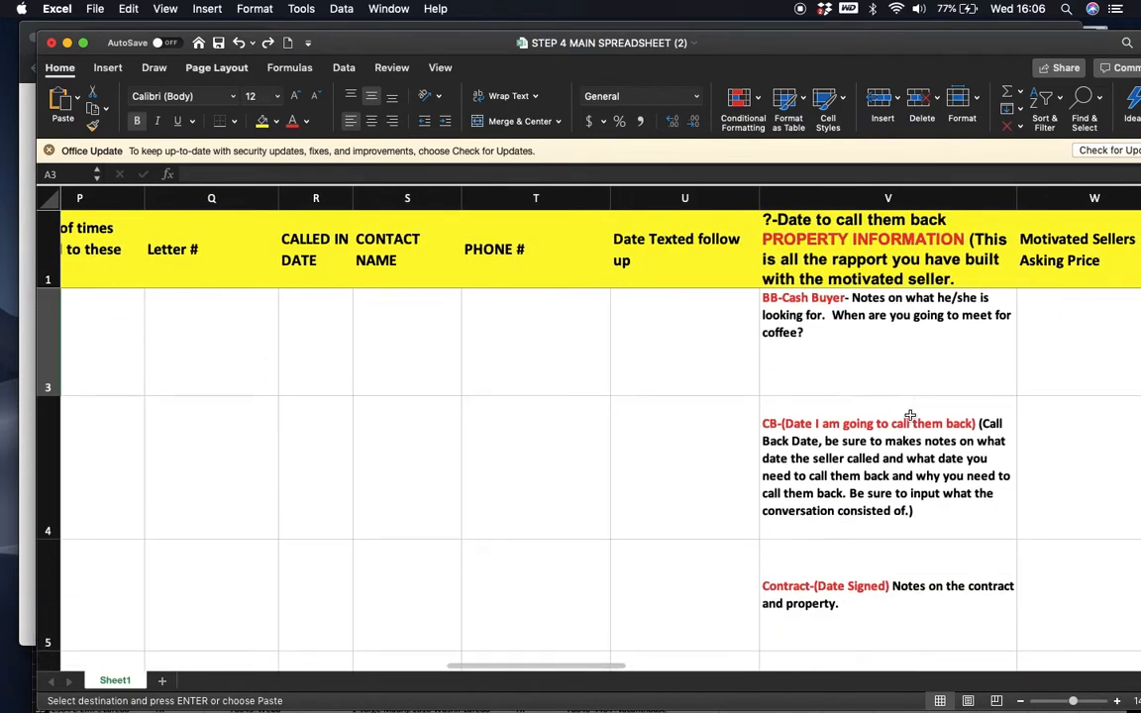
scroll(910, 415, down, 3)
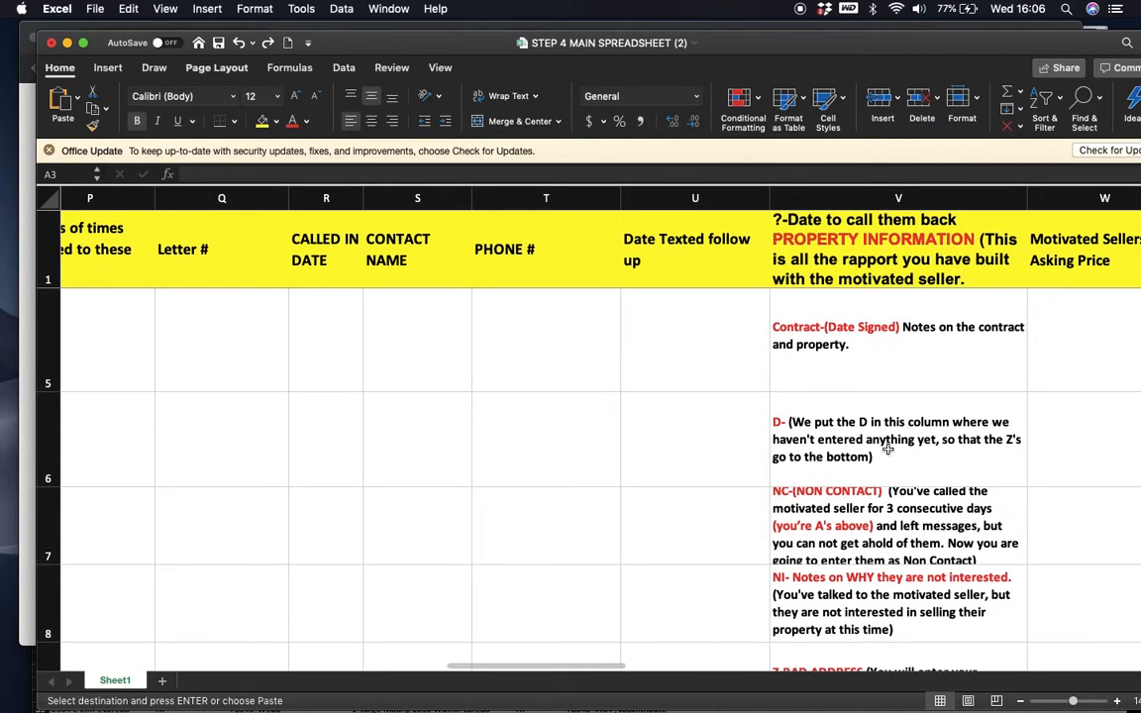
click(851, 454)
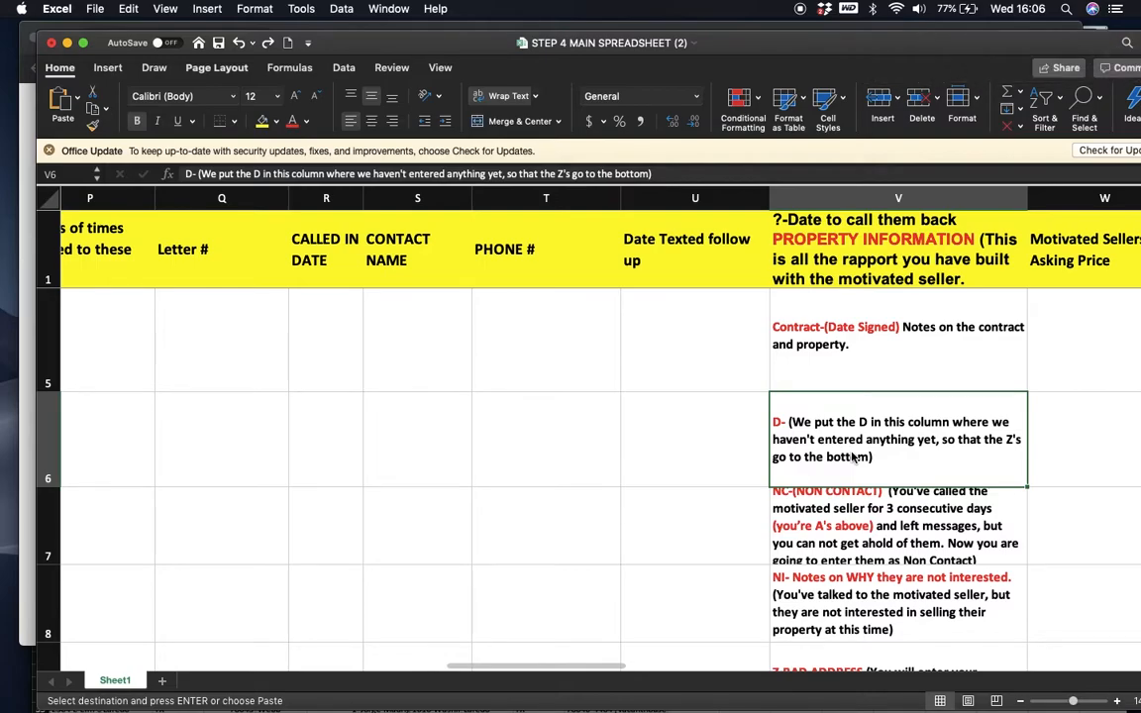
scroll(852, 458, down, 3)
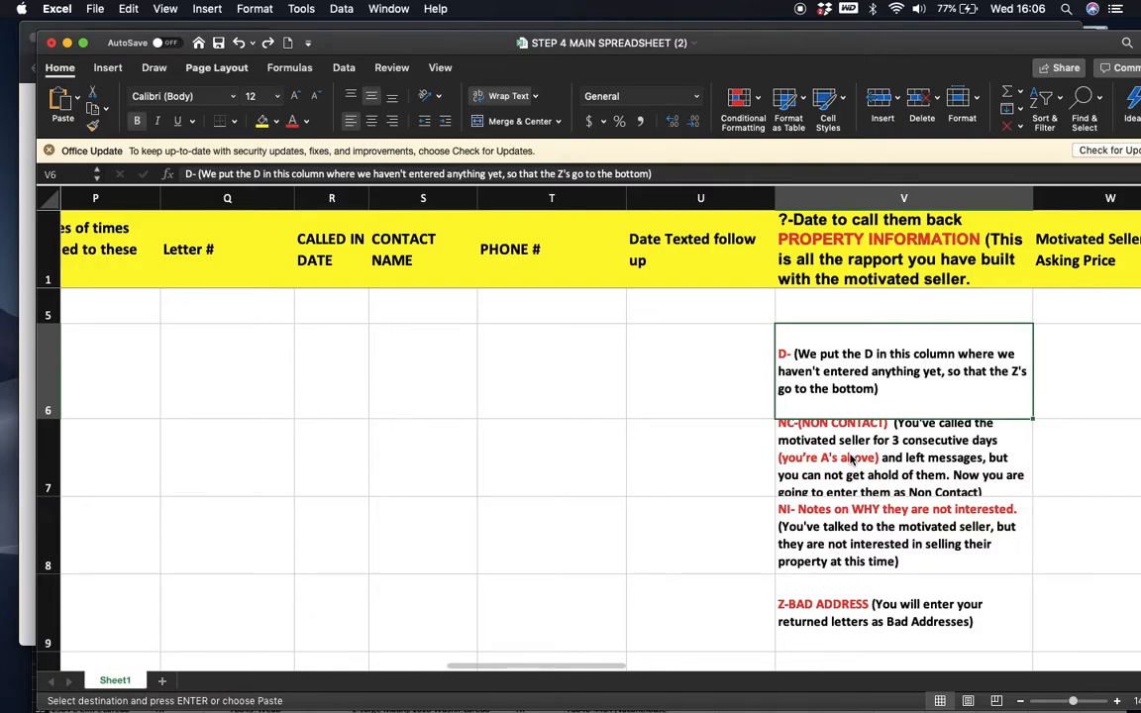
scroll(852, 458, up, 10)
scroll(850, 460, up, 3)
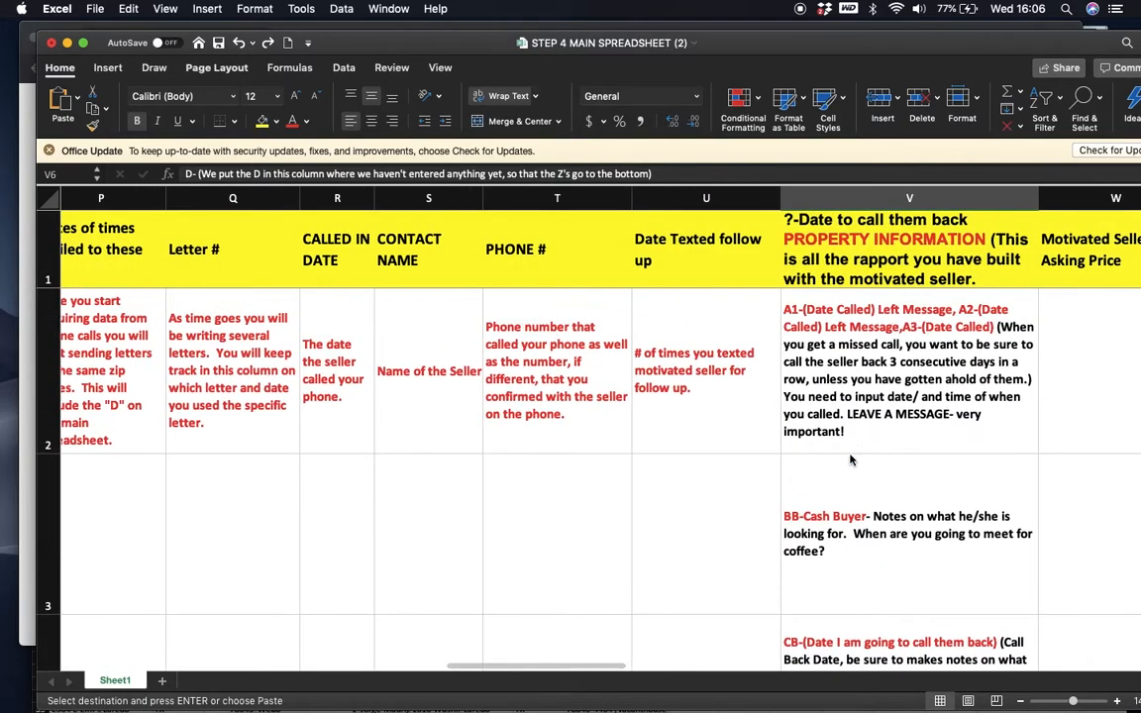
scroll(850, 459, left, 1)
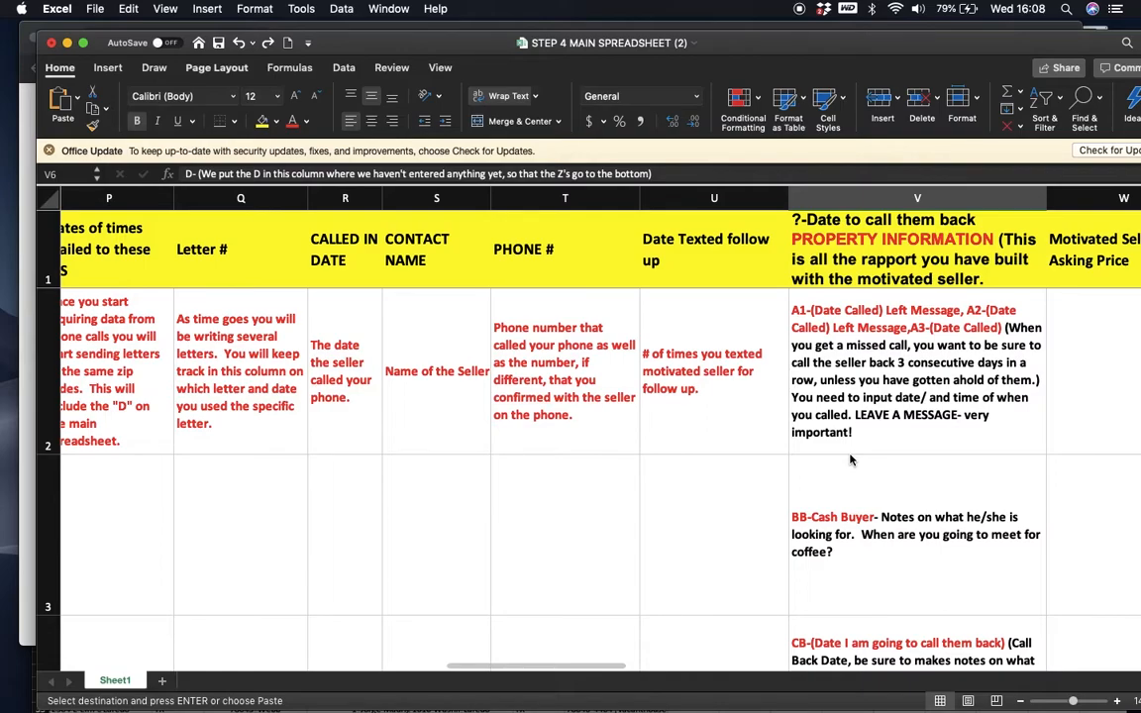
Select cell A10, the first empty Property Address cell below the example rows
scroll(854, 450, down, 3)
scroll(858, 440, left, 3)
scroll(858, 440, up, 2)
scroll(857, 440, up, 1)
scroll(857, 440, left, 3)
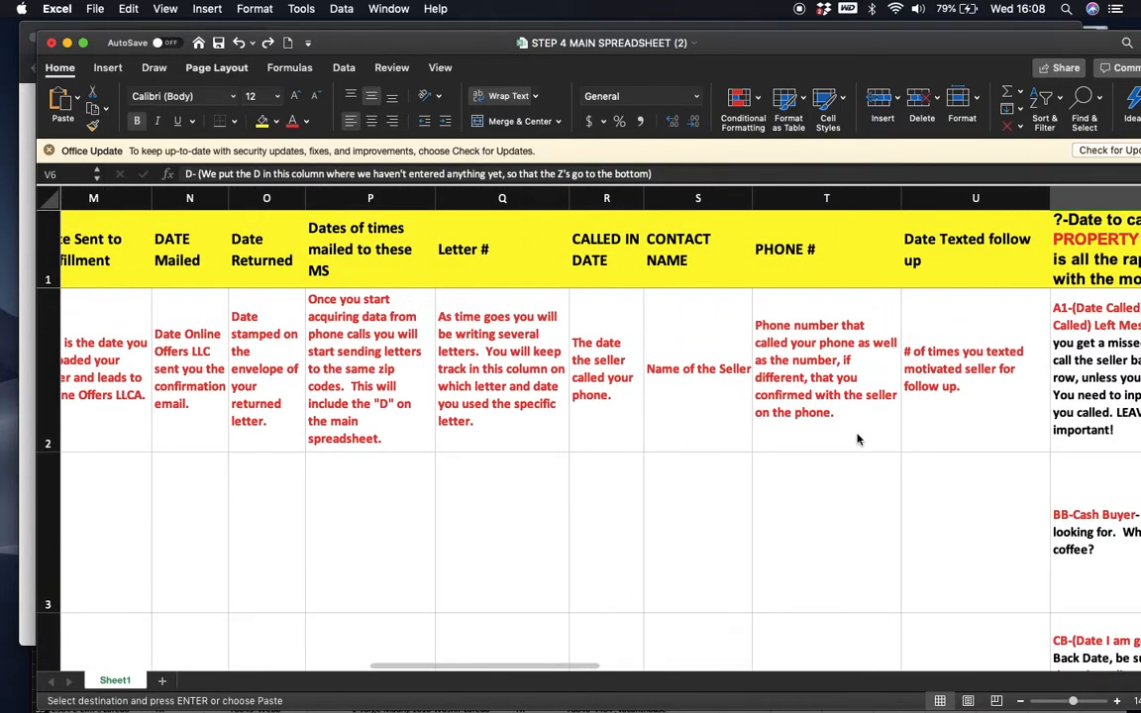
scroll(858, 440, left, 8)
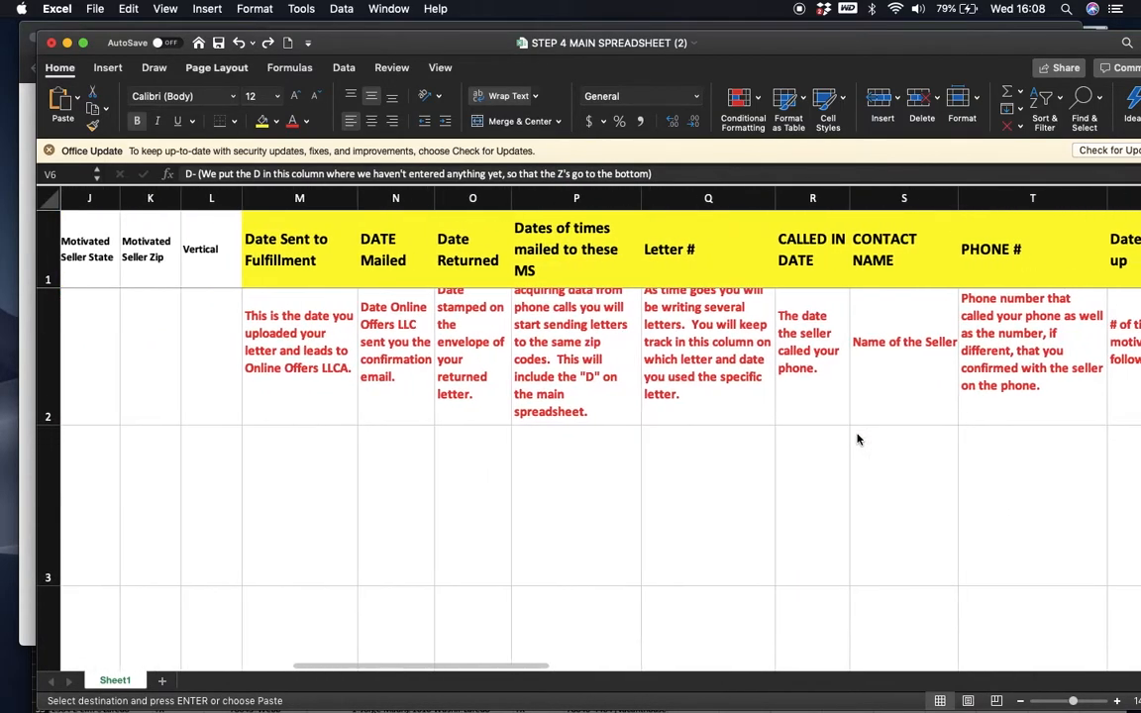
scroll(858, 440, left, 2)
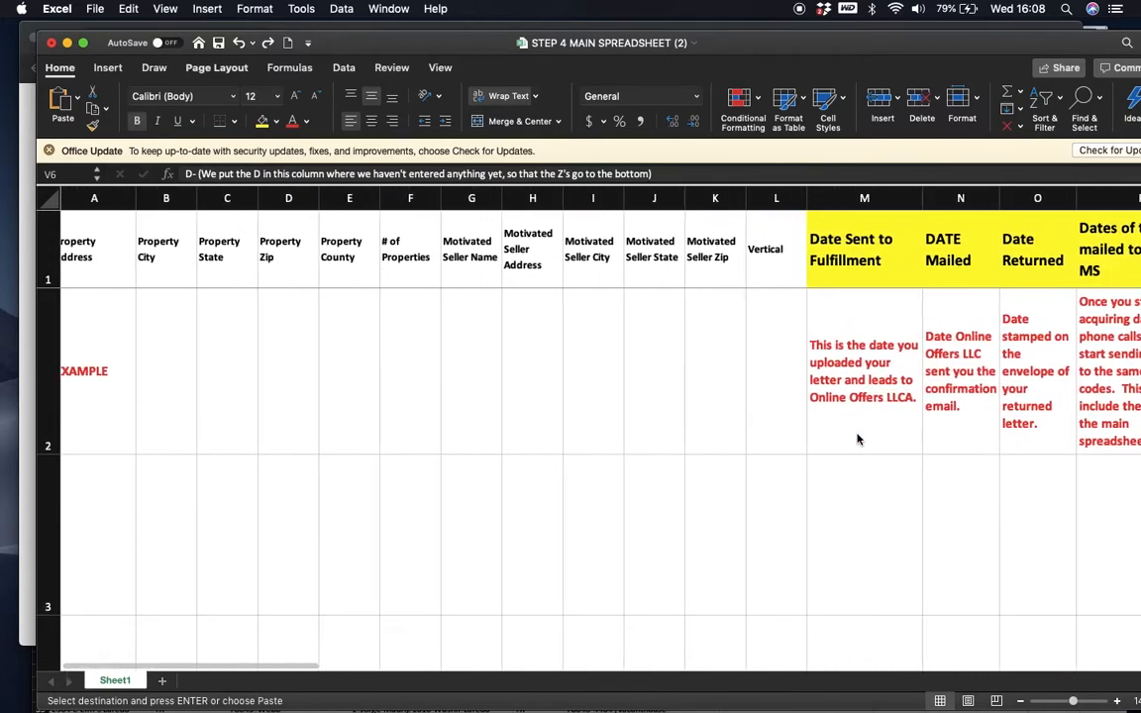
scroll(858, 440, down, 8)
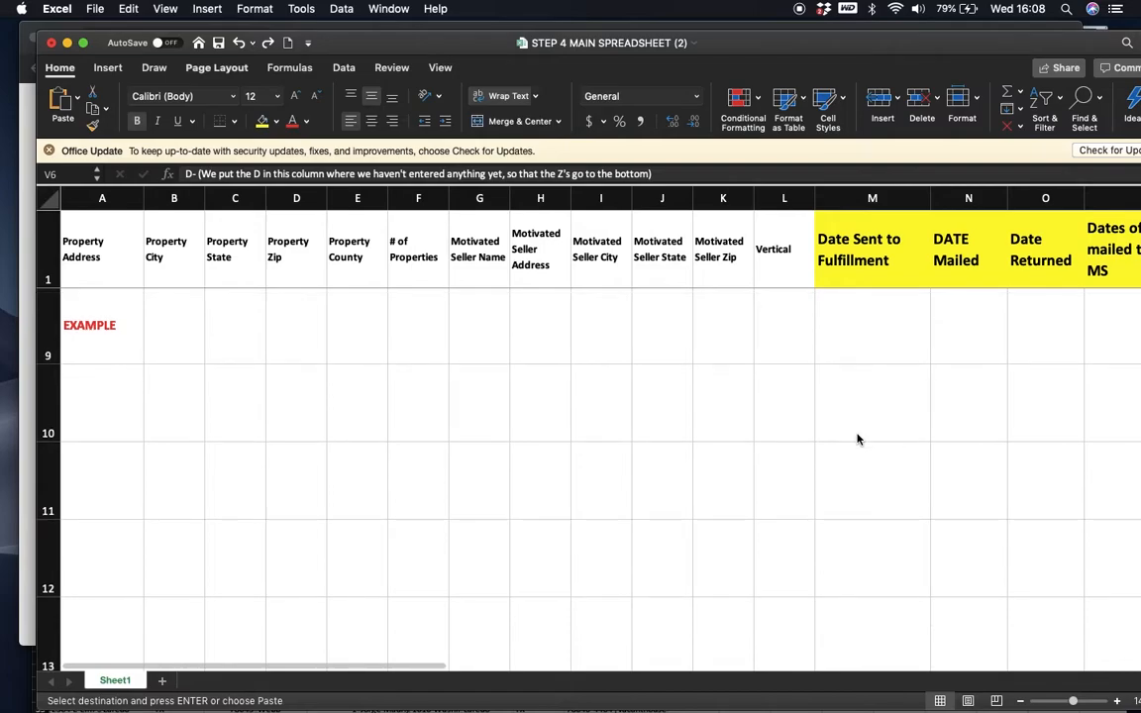
click(96, 401)
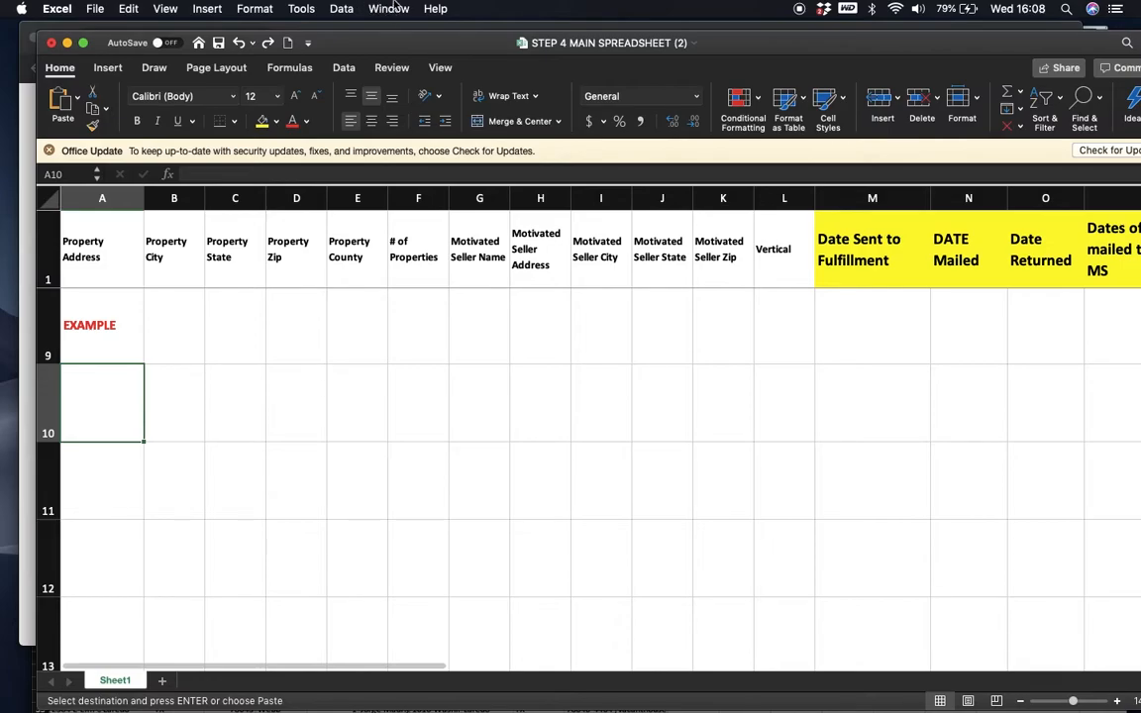
In the sellers list 6-18-20 #3 workbook, copy the lead rows from Property Address through Vertical, starting at A2 and excluding the header
click(390, 9)
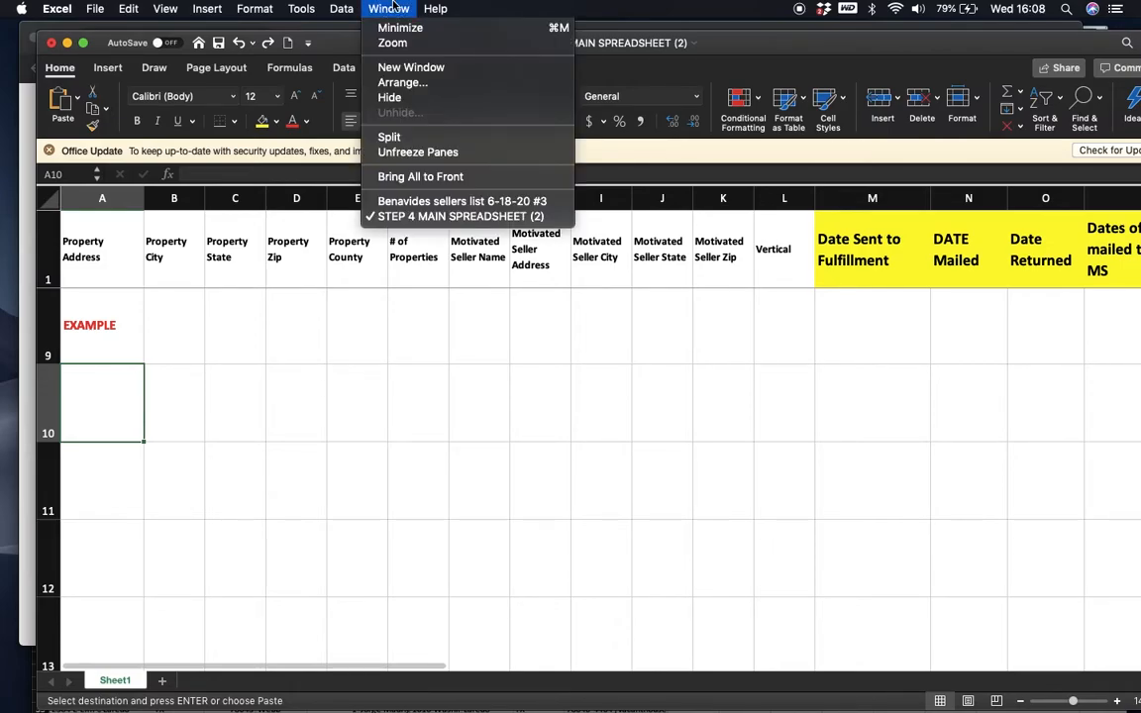
click(450, 202)
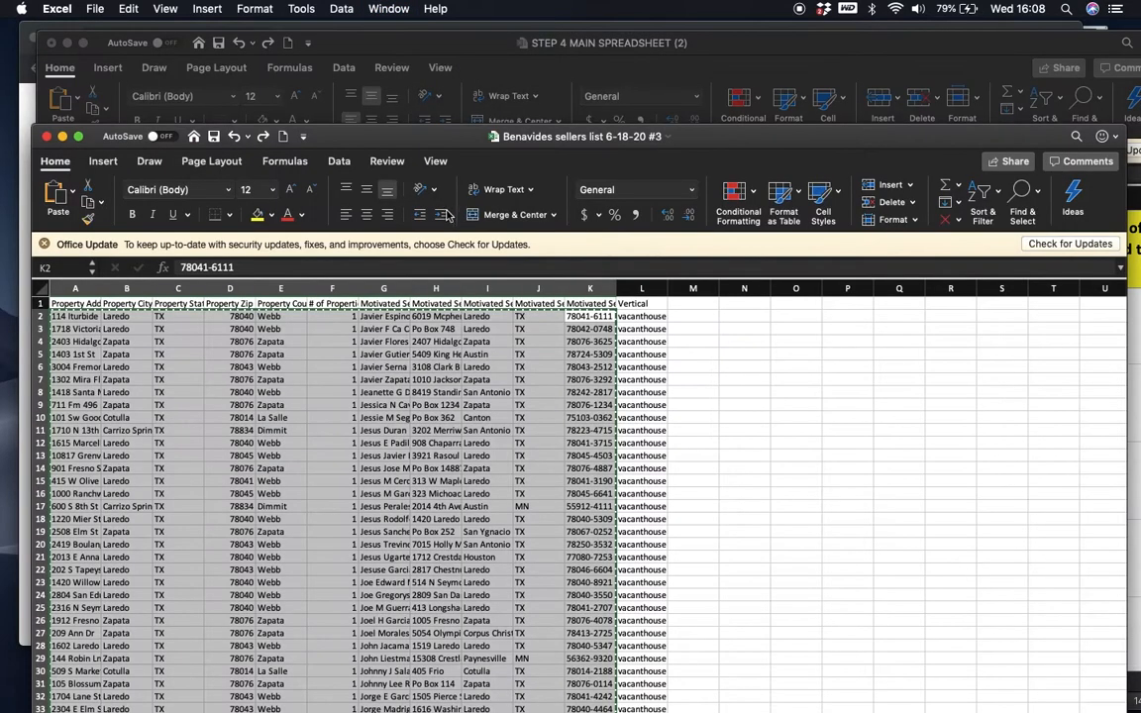
click(79, 316)
drag(83, 322, 658, 708)
key(super+c)
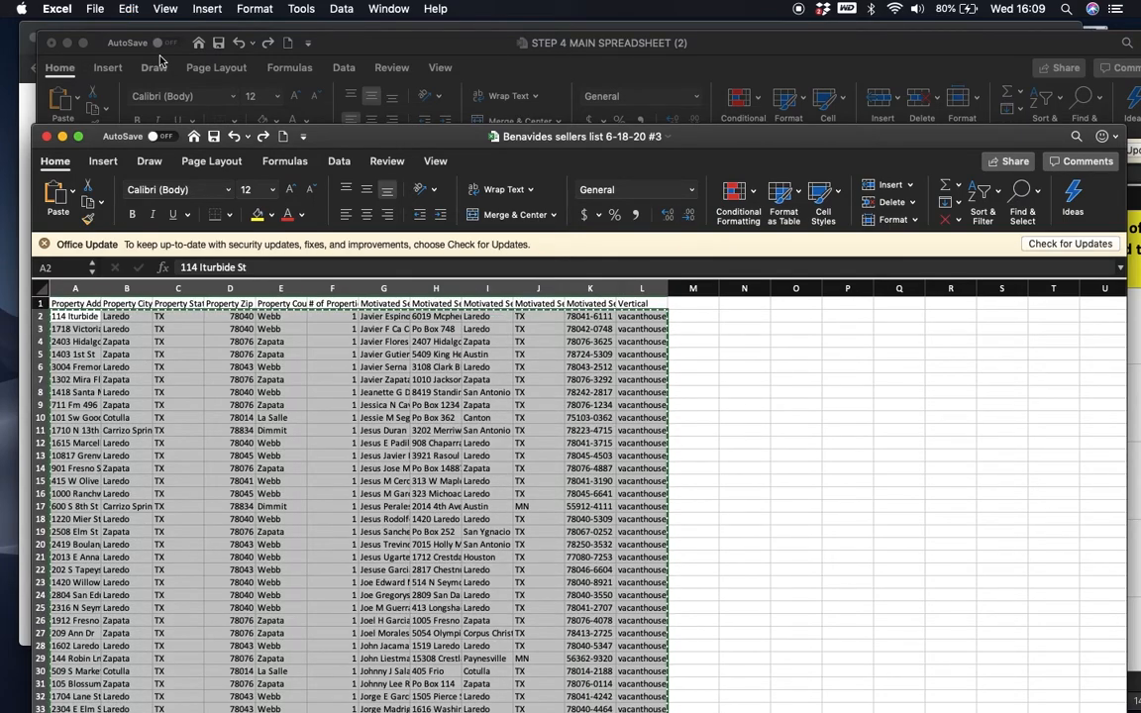
Paste the copied leads into STEP 4 MAIN SPREADSHEET (2), starting at cell A10
click(158, 61)
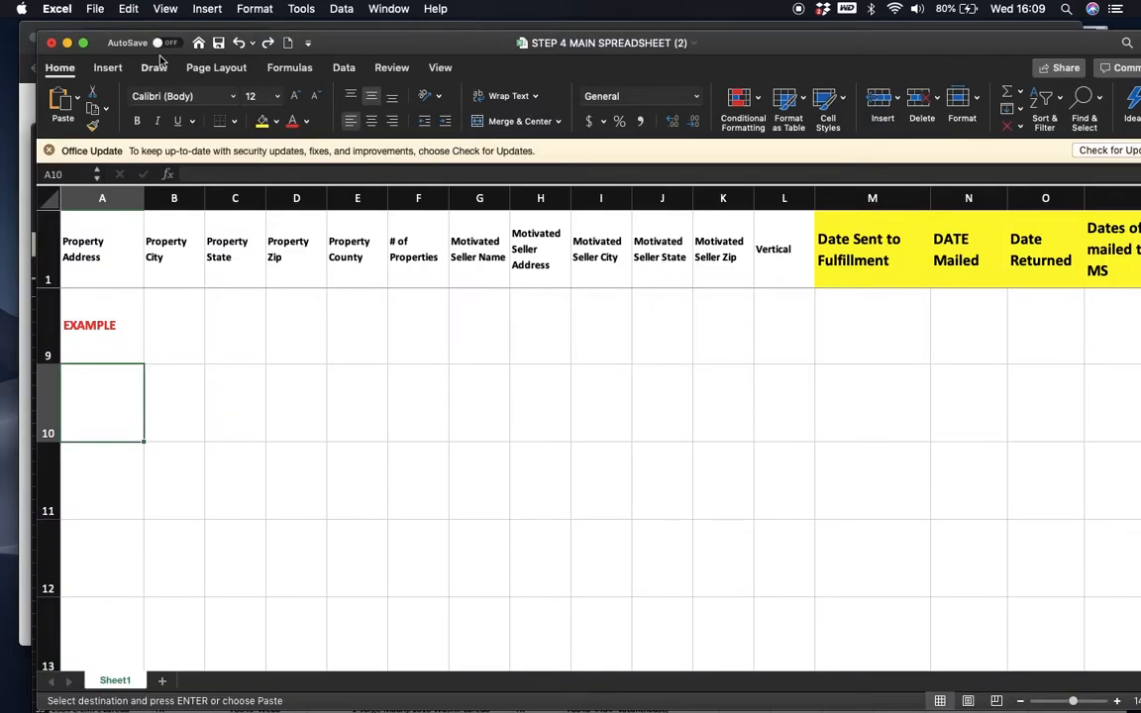
click(102, 400)
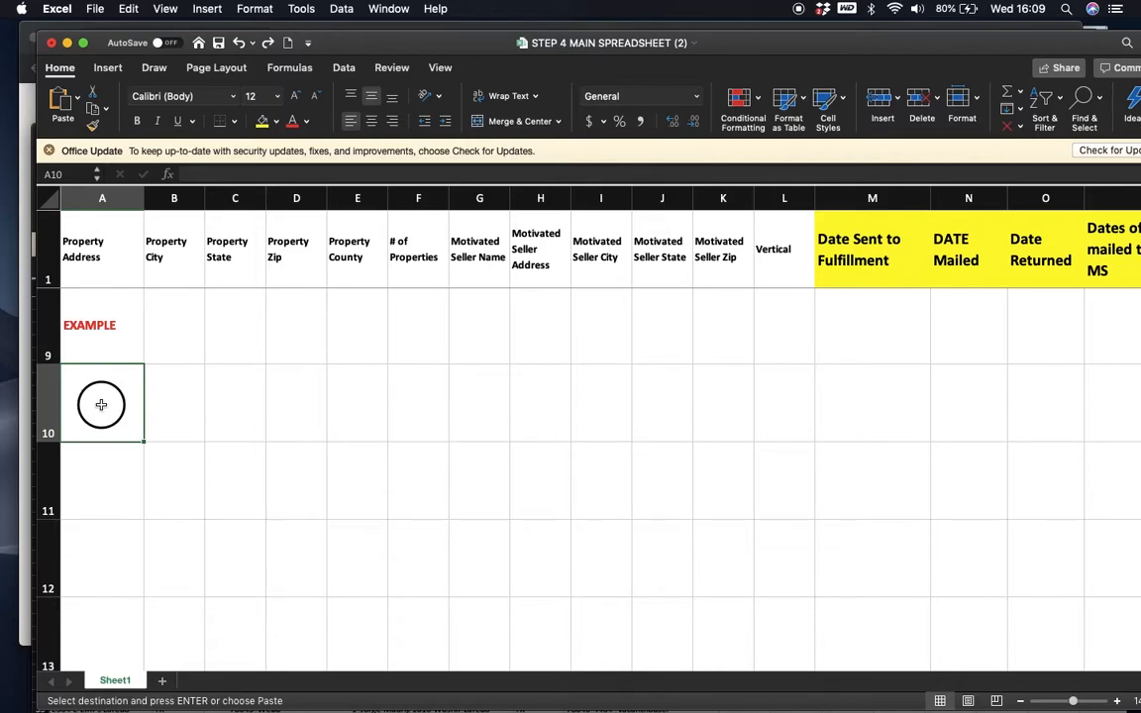
click(128, 8)
click(148, 97)
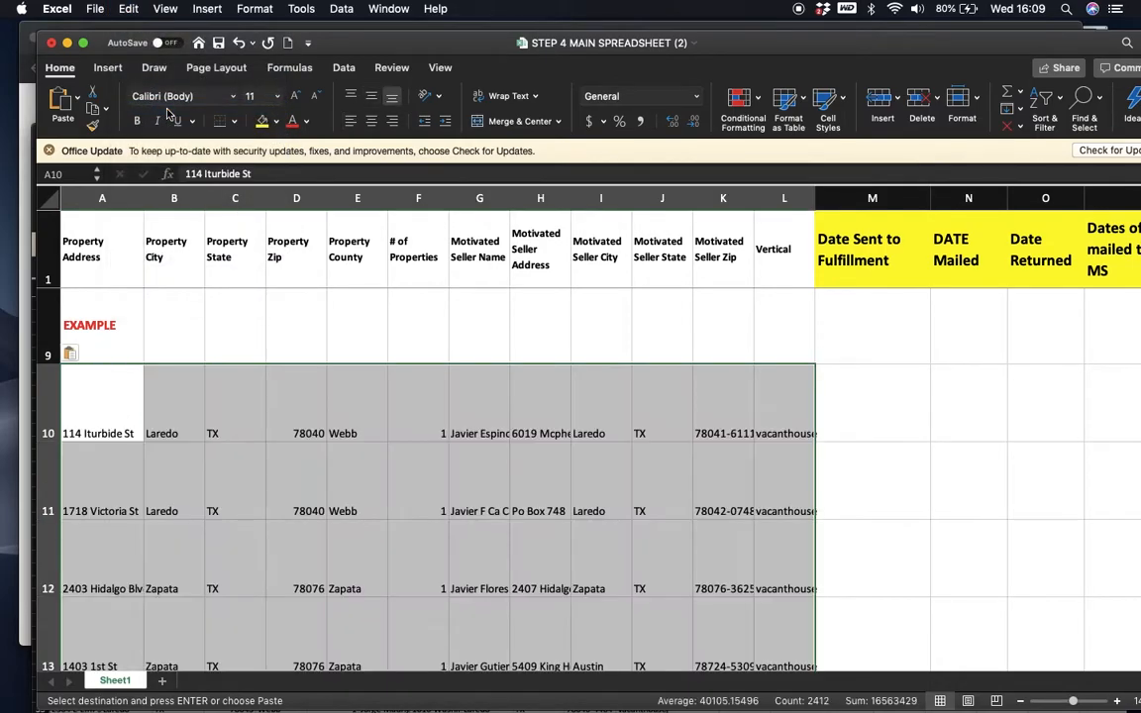
Enter 6-20--20 as the DATE Mailed for the first imported lead, in cell N10
scroll(388, 382, up, 1)
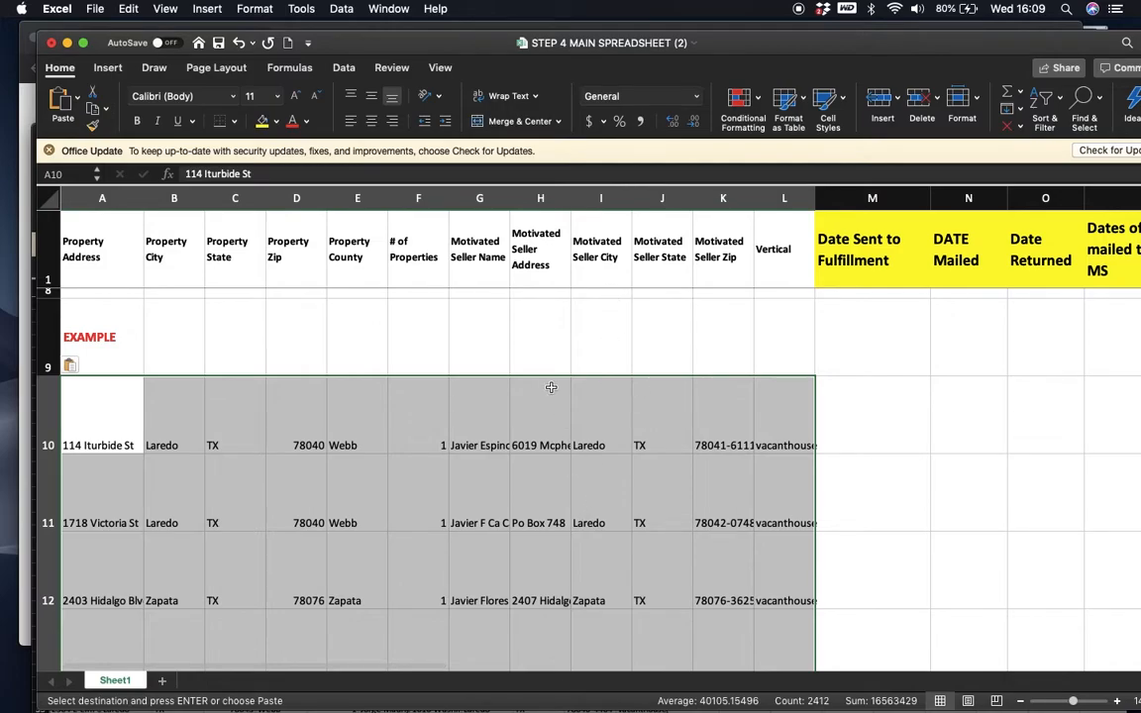
scroll(514, 399, right, 1)
scroll(514, 399, right, 10)
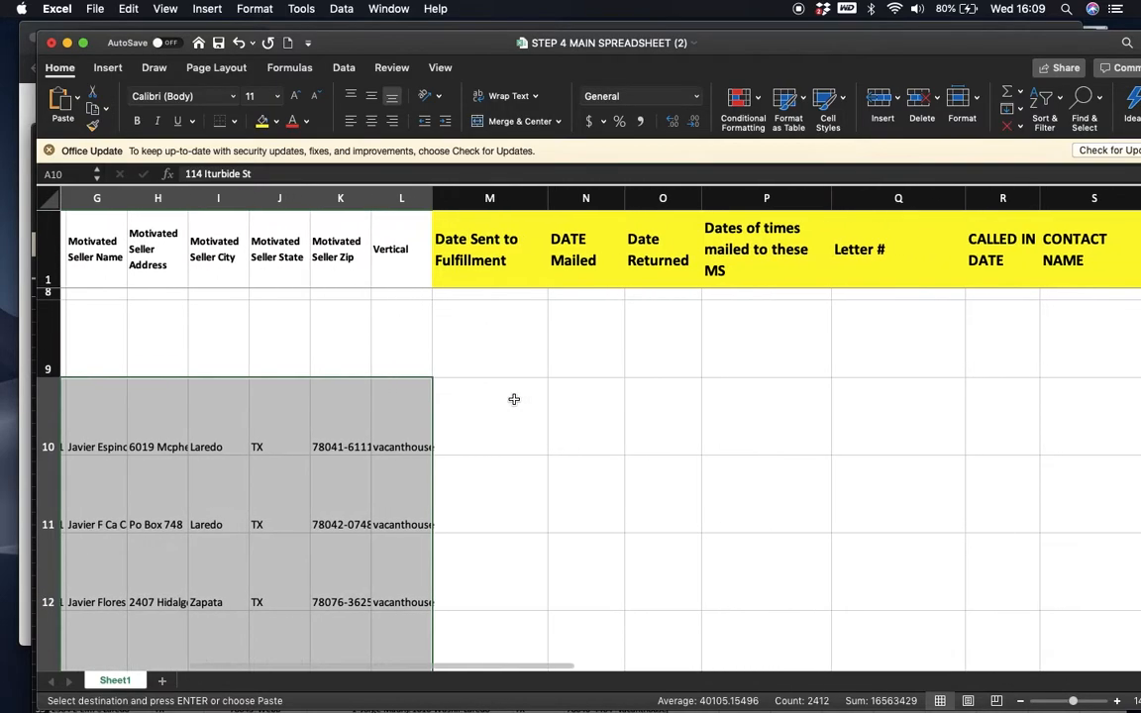
scroll(514, 399, right, 2)
scroll(514, 399, left, 5)
scroll(514, 399, down, 1)
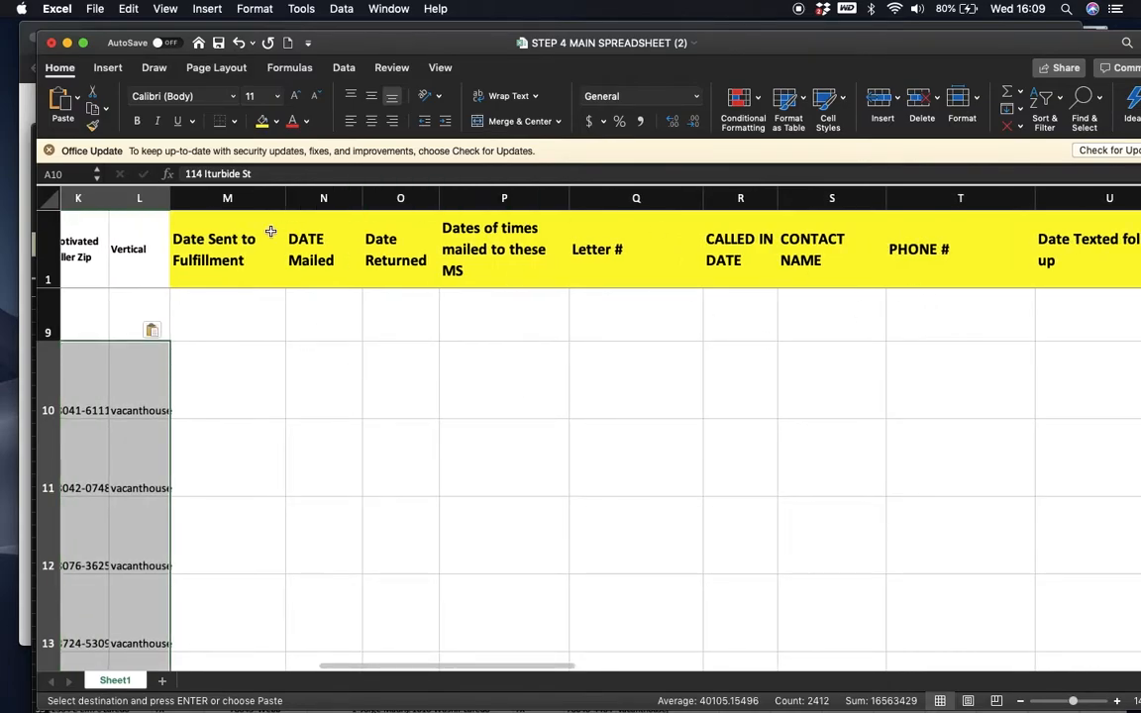
click(339, 365)
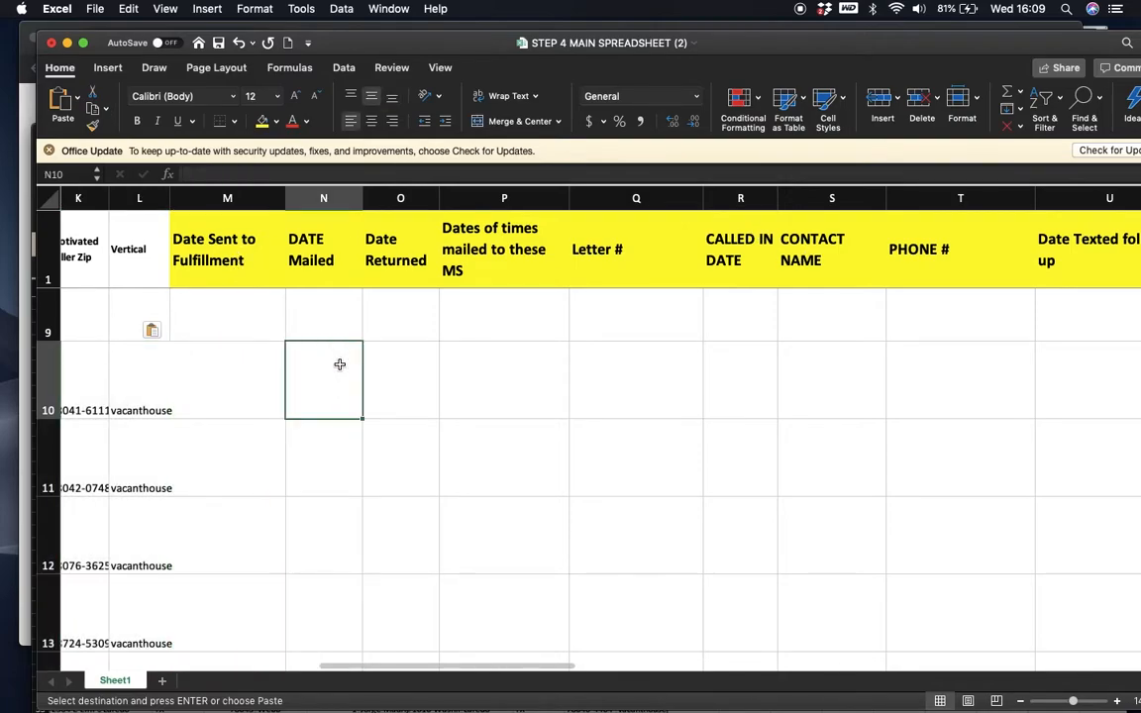
text(6-20-20)
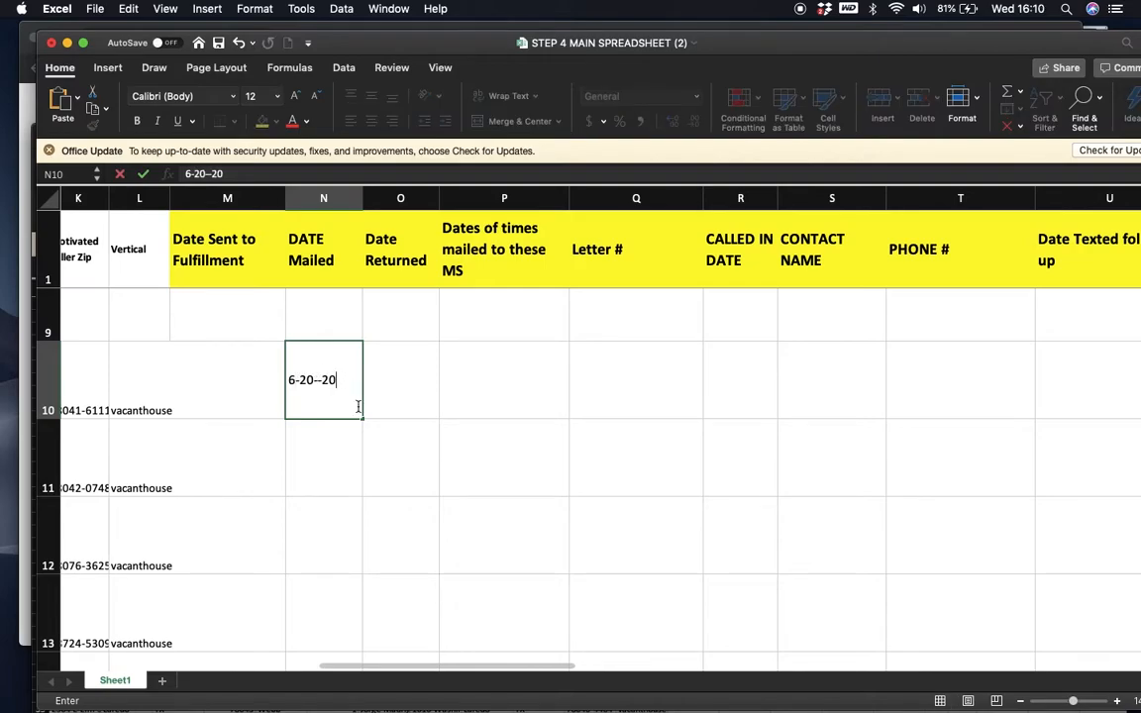
key(Return)
Copy the mailing date in N10 and paste it down the DATE Mailed column for the leads from N11 on
click(330, 397)
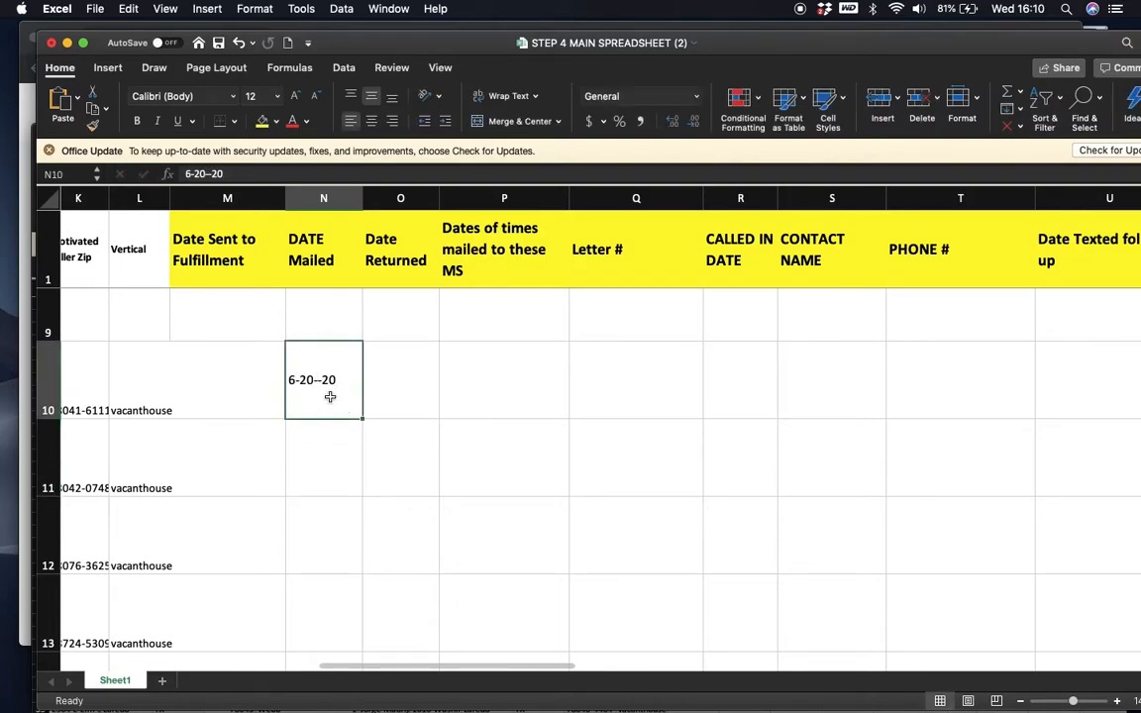
key(super+c)
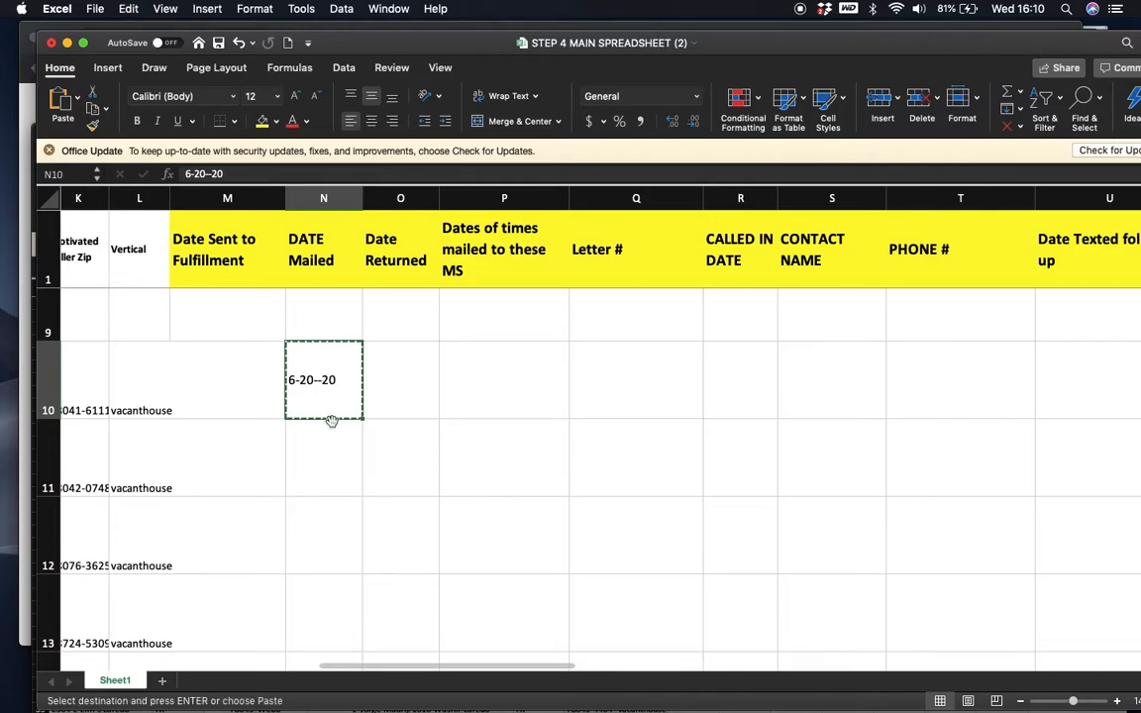
click(330, 458)
drag(359, 480, 392, 472)
Enter 6-17-20 as the Date Sent to Fulfillment for the first imported lead, in cell M10
scroll(393, 473, up, 5)
scroll(393, 472, up, 12)
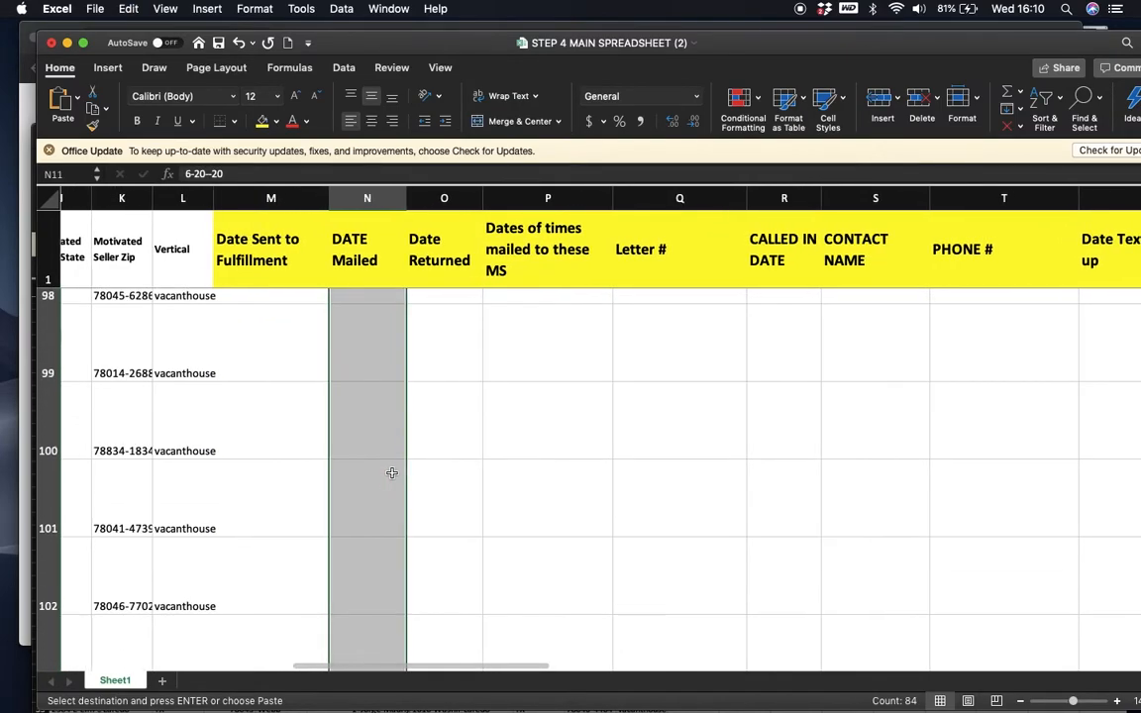
scroll(393, 472, up, 9)
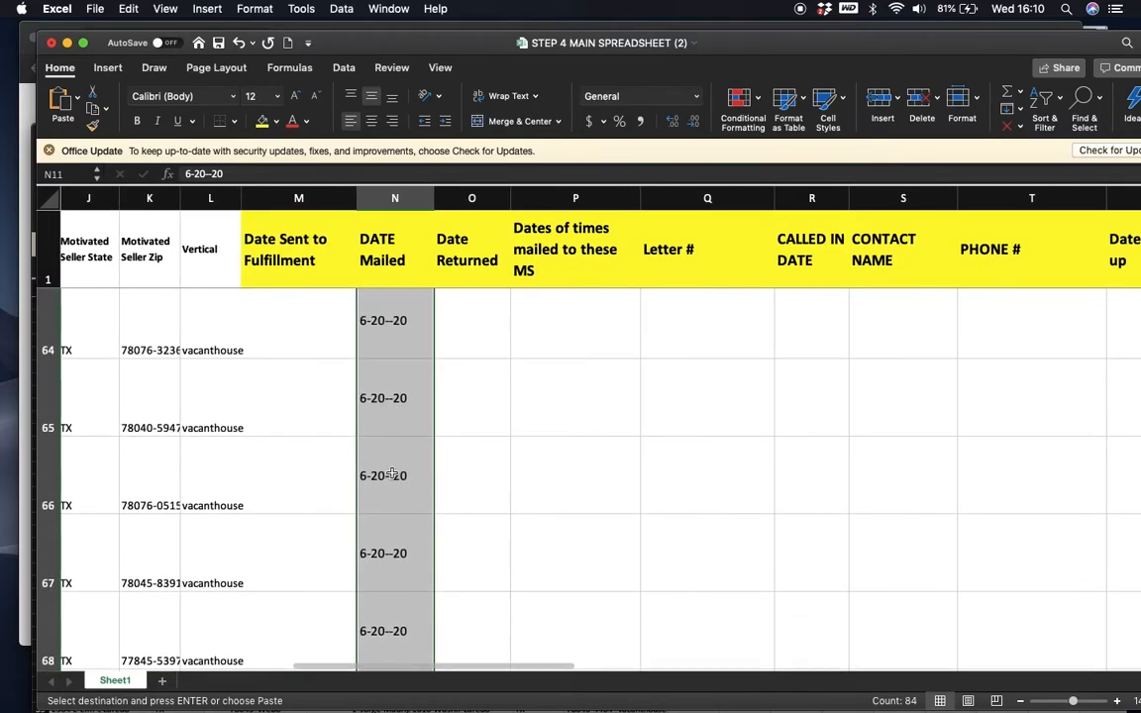
scroll(393, 473, up, 6)
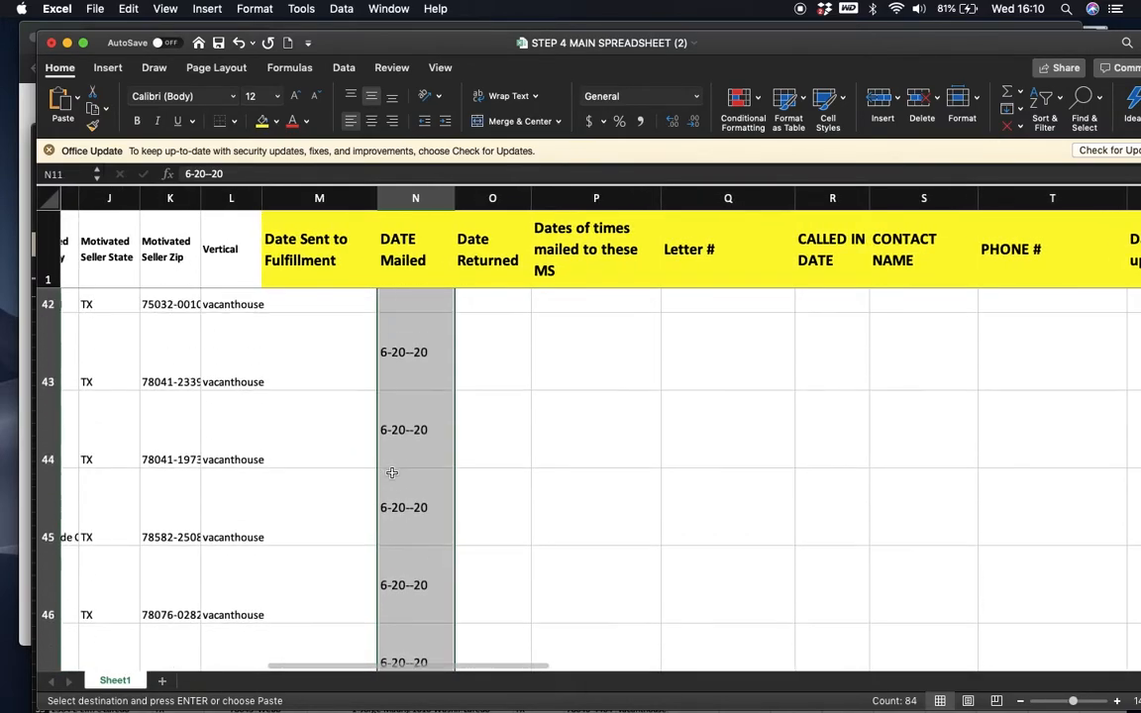
scroll(392, 473, up, 6)
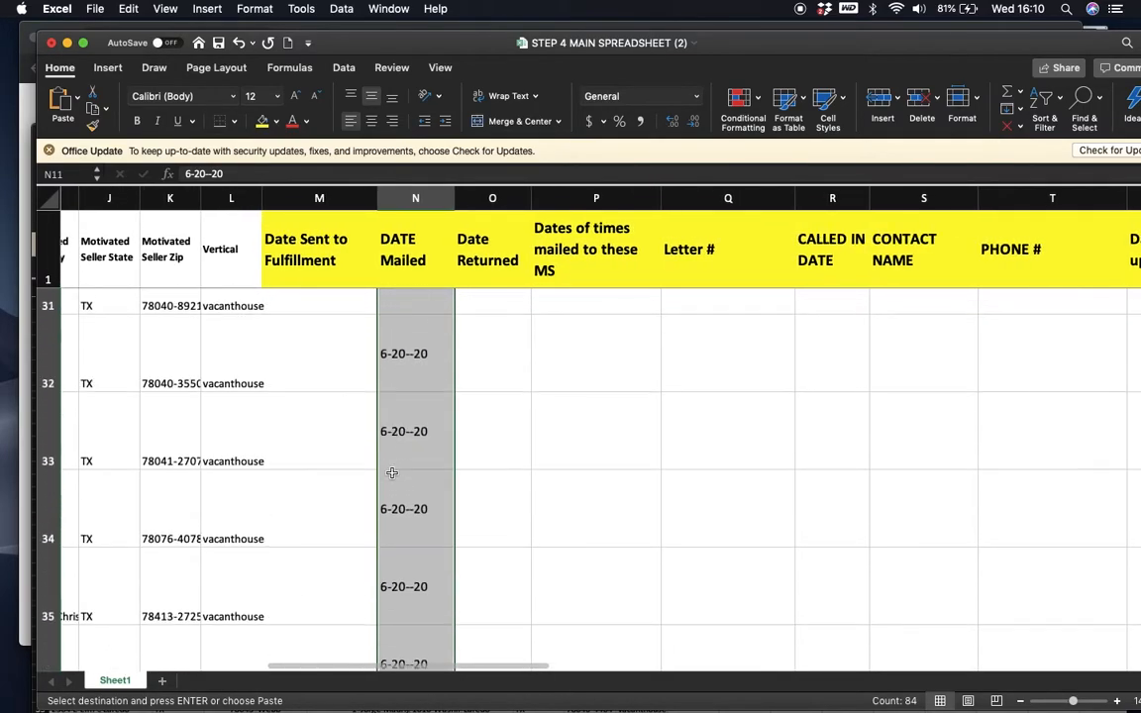
scroll(392, 473, up, 6)
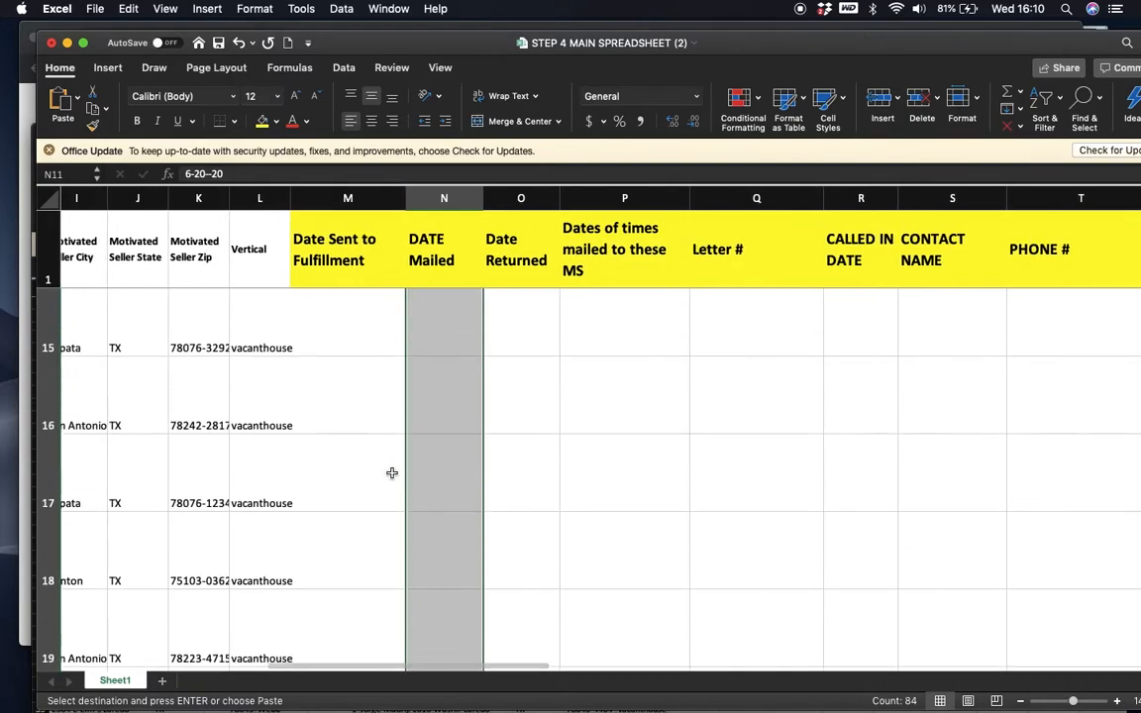
scroll(372, 427, up, 4)
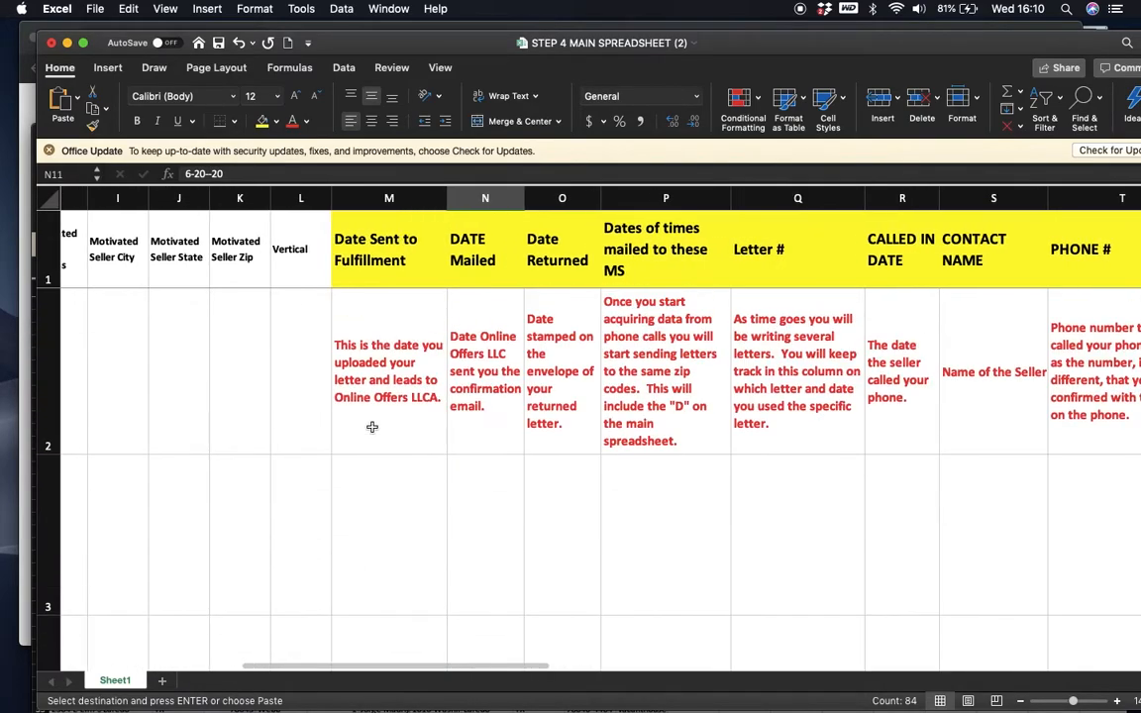
scroll(371, 427, down, 4)
scroll(372, 427, up, 2)
click(381, 362)
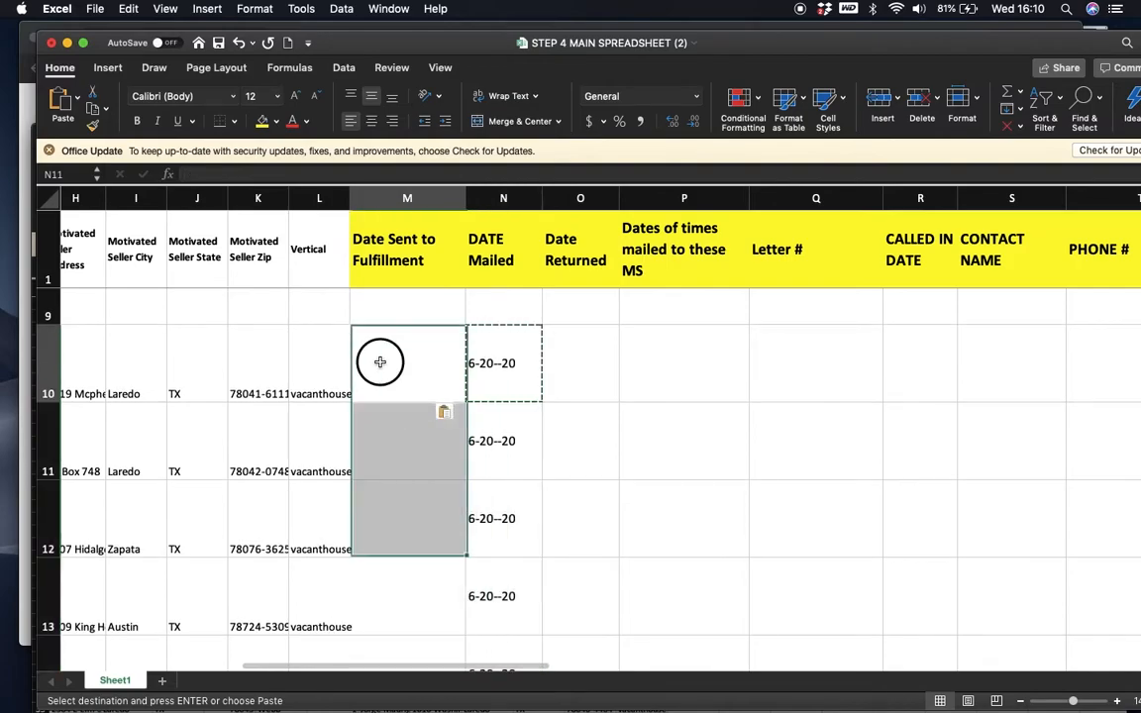
text(6)
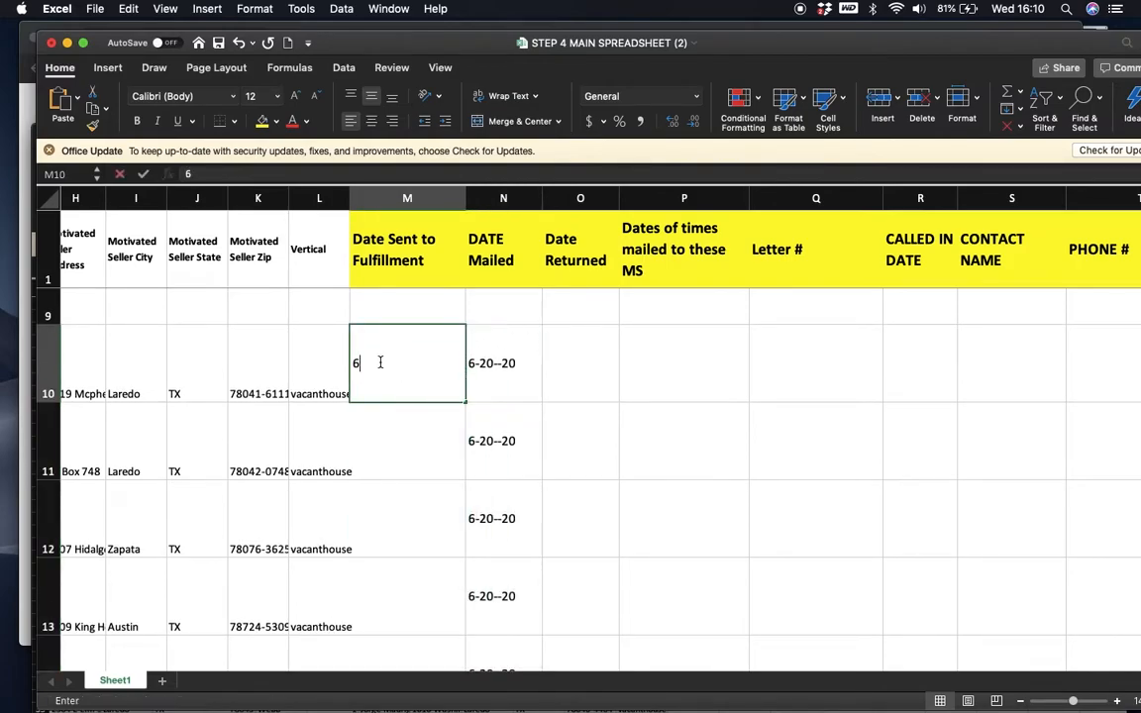
text(-17-20)
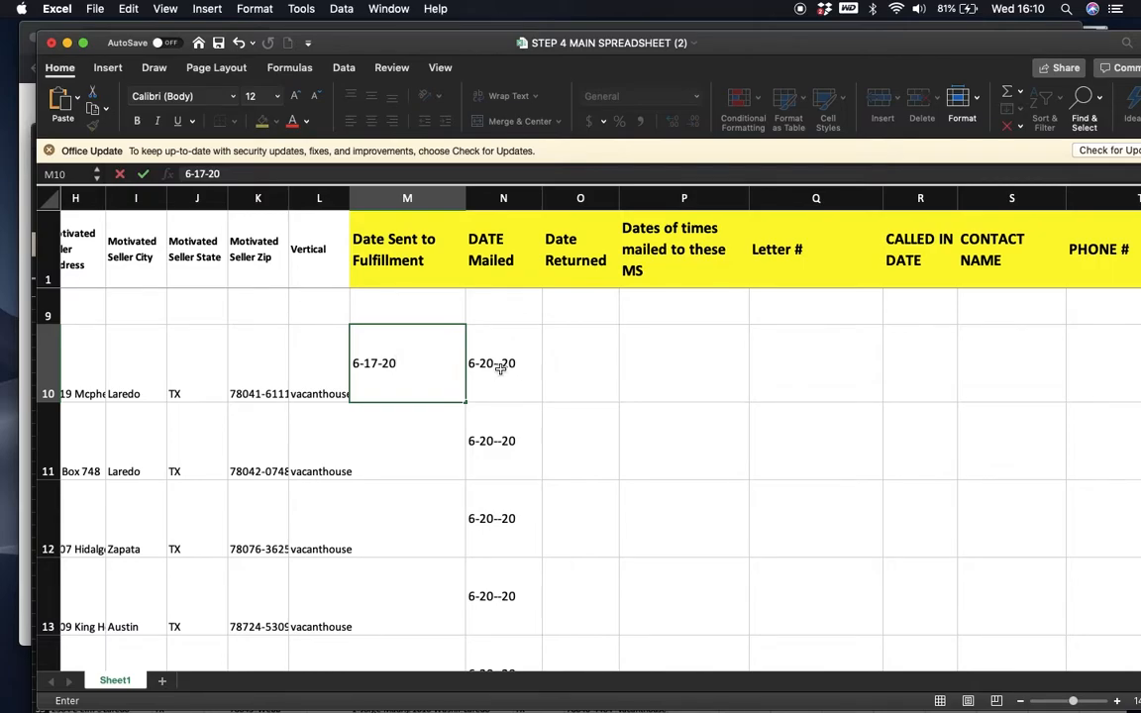
click(571, 354)
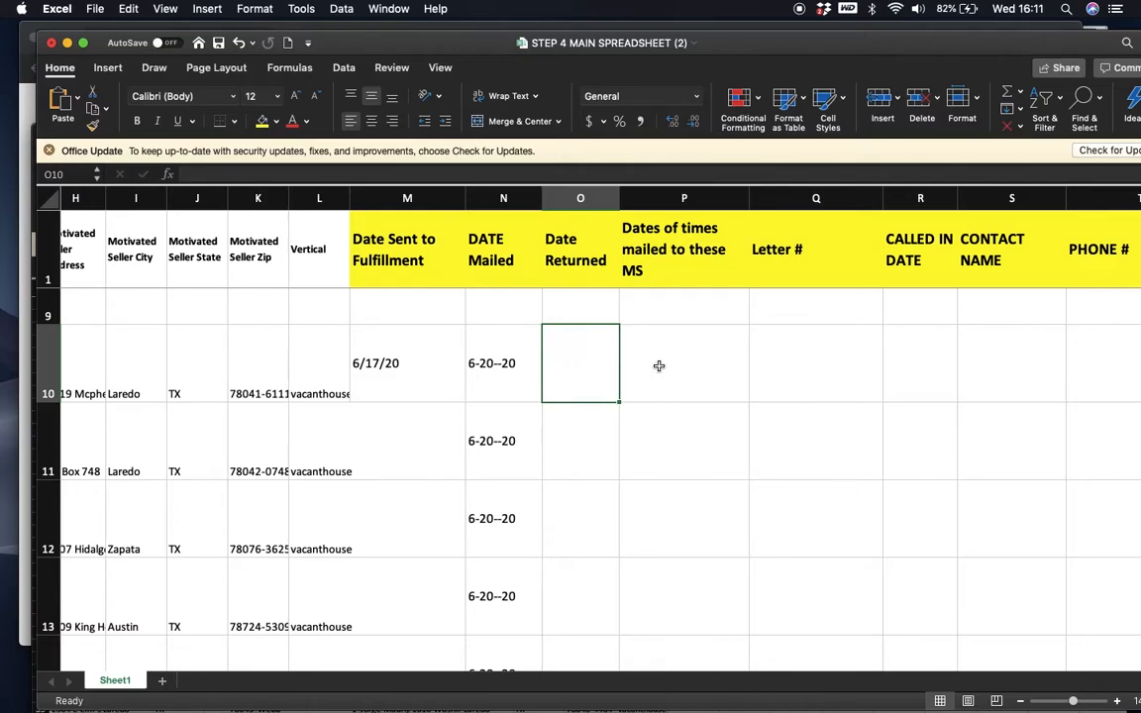
Enter 1,5 in the Letter # column for the first imported lead, in cell Q10
scroll(656, 364, right, 2)
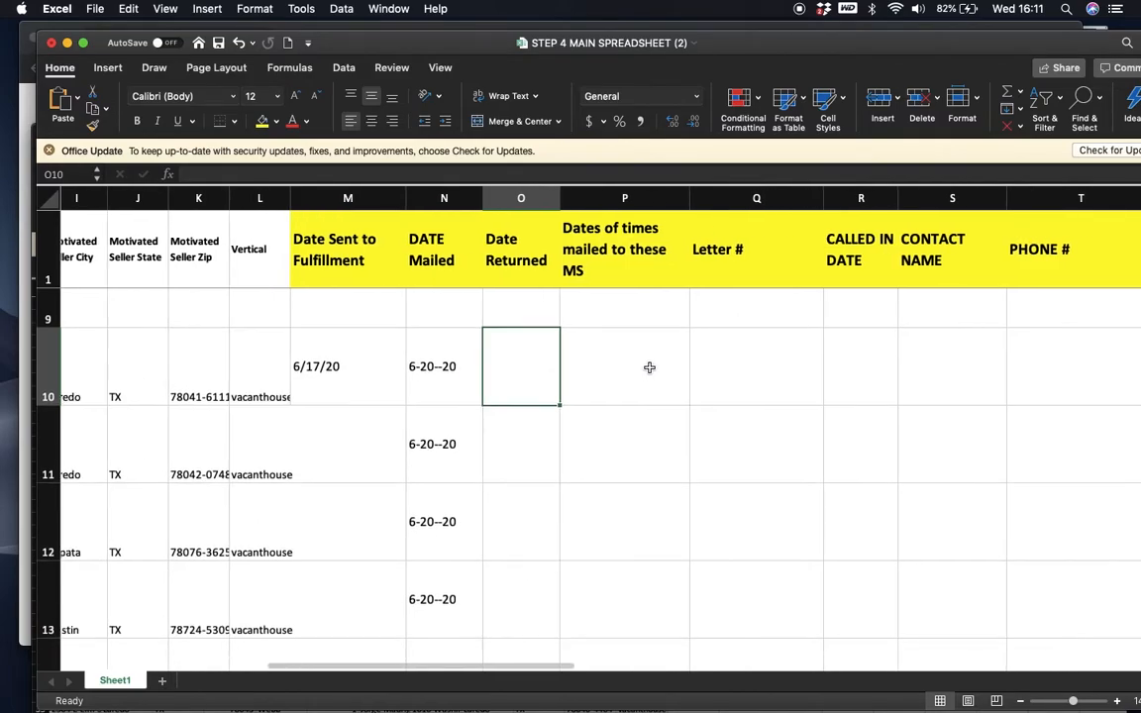
click(602, 360)
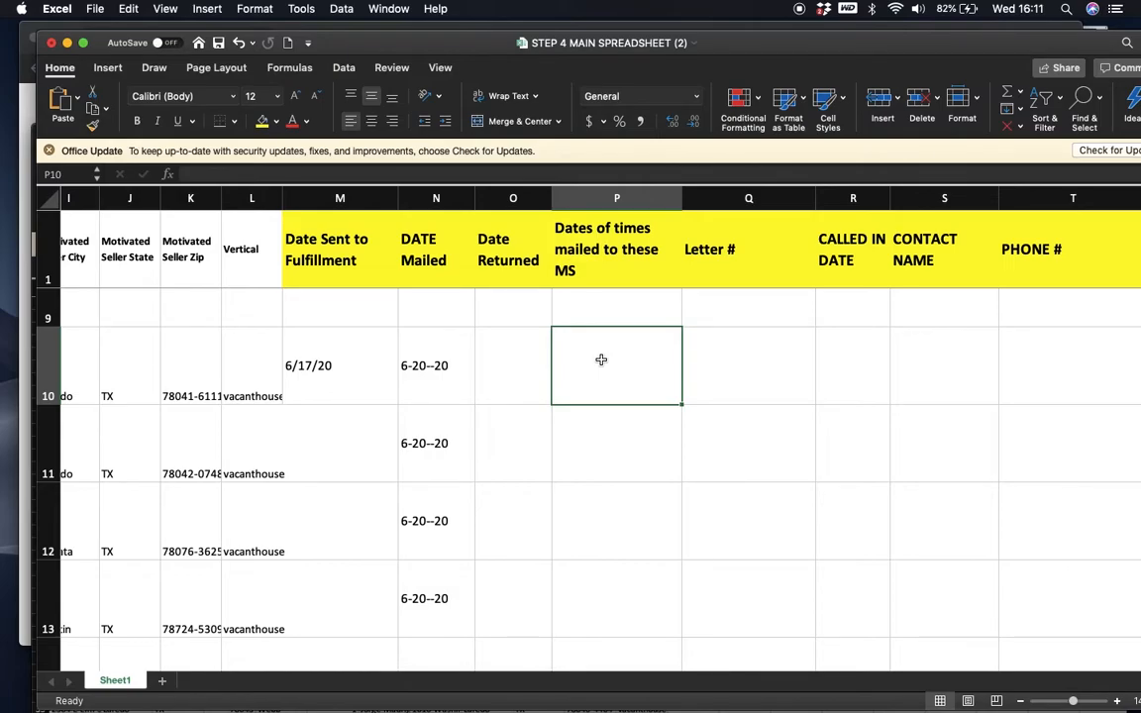
scroll(602, 360, right, 2)
click(673, 375)
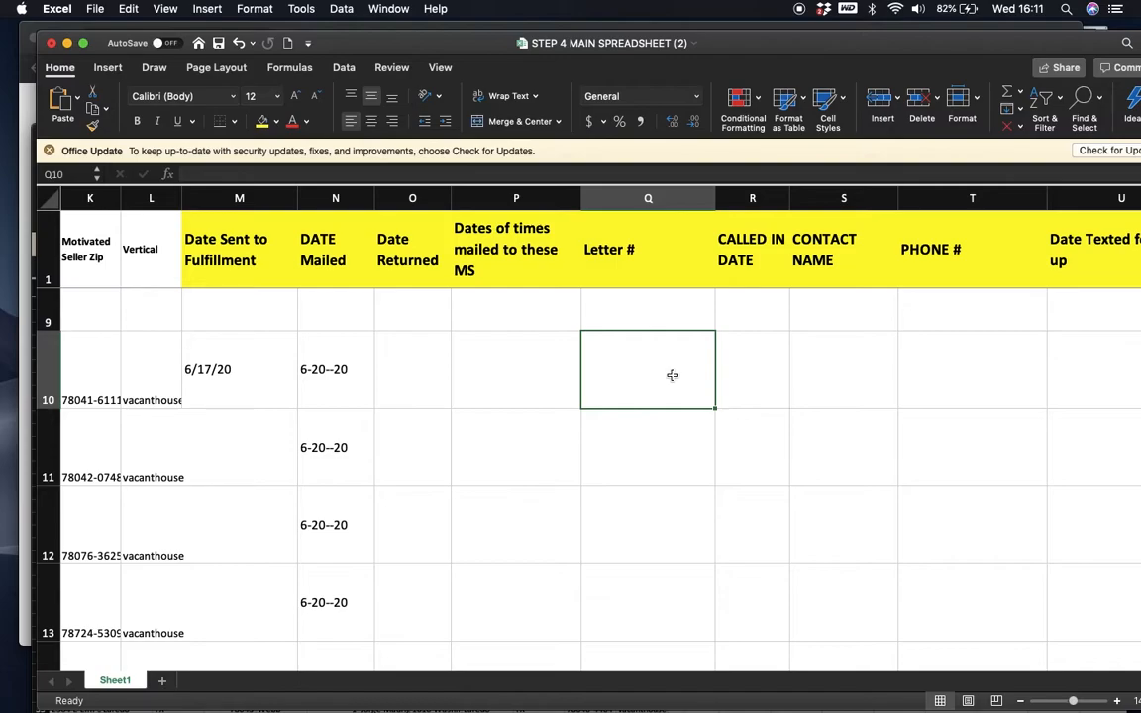
text(1)
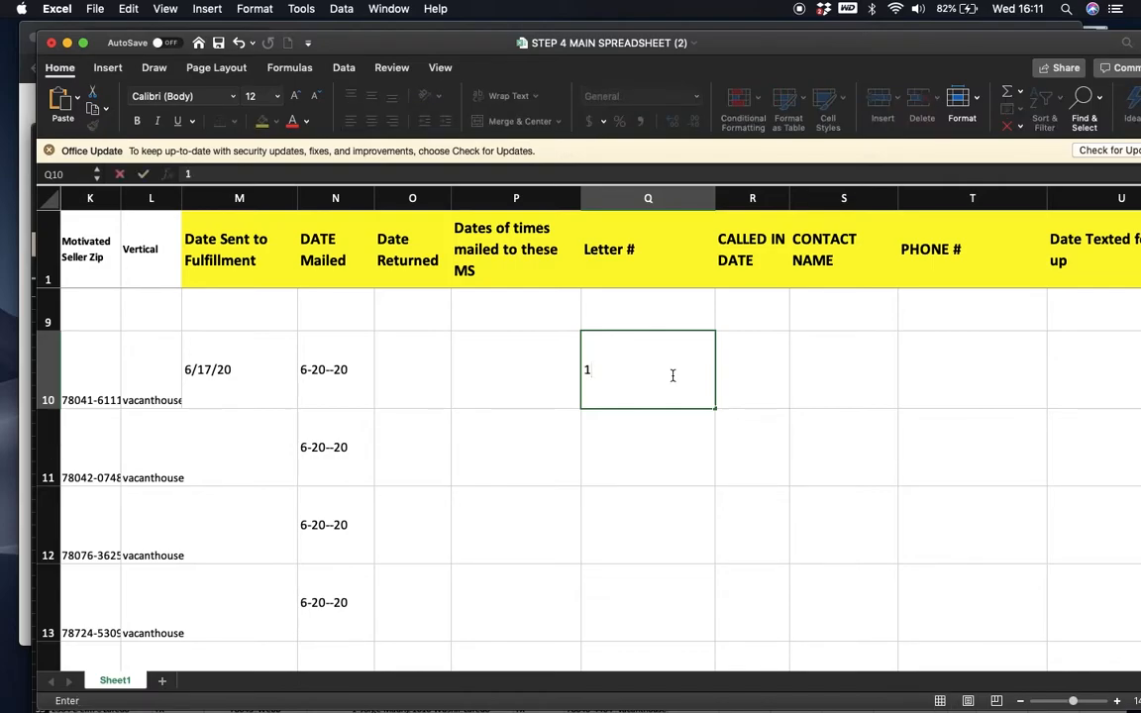
text(,5)
Append -1 to the Date Sent to Fulfillment in cell M10, making the entry 6/17/2020-1
click(228, 374)
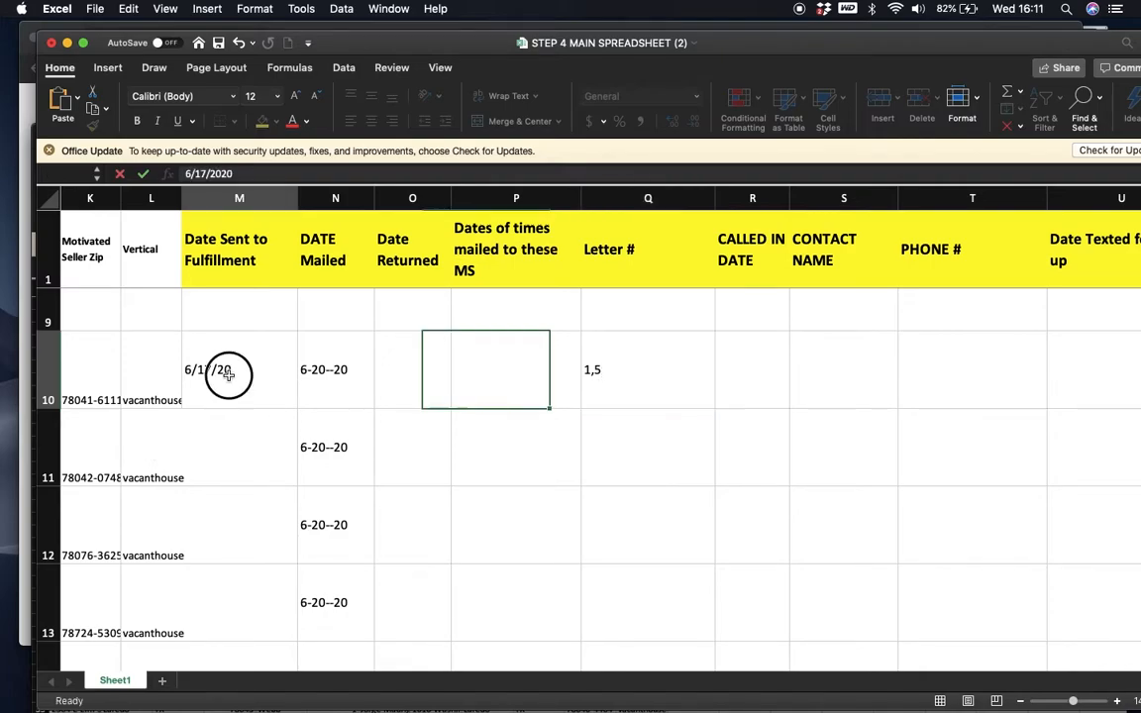
click(241, 371)
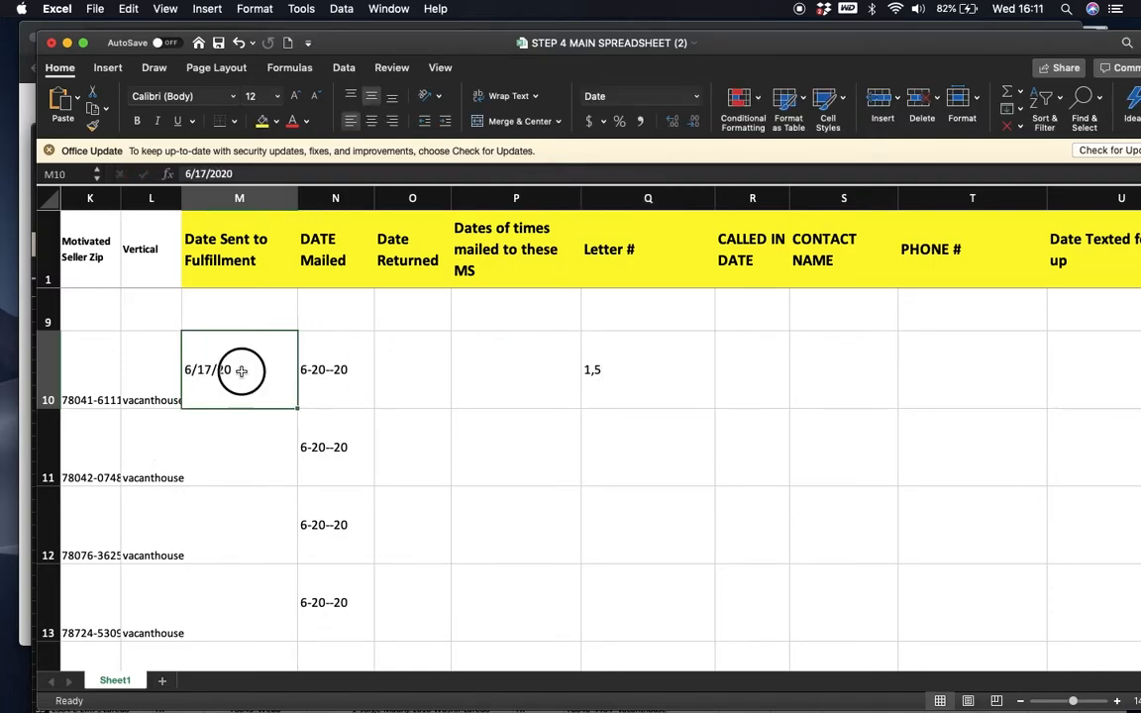
double_click(241, 370)
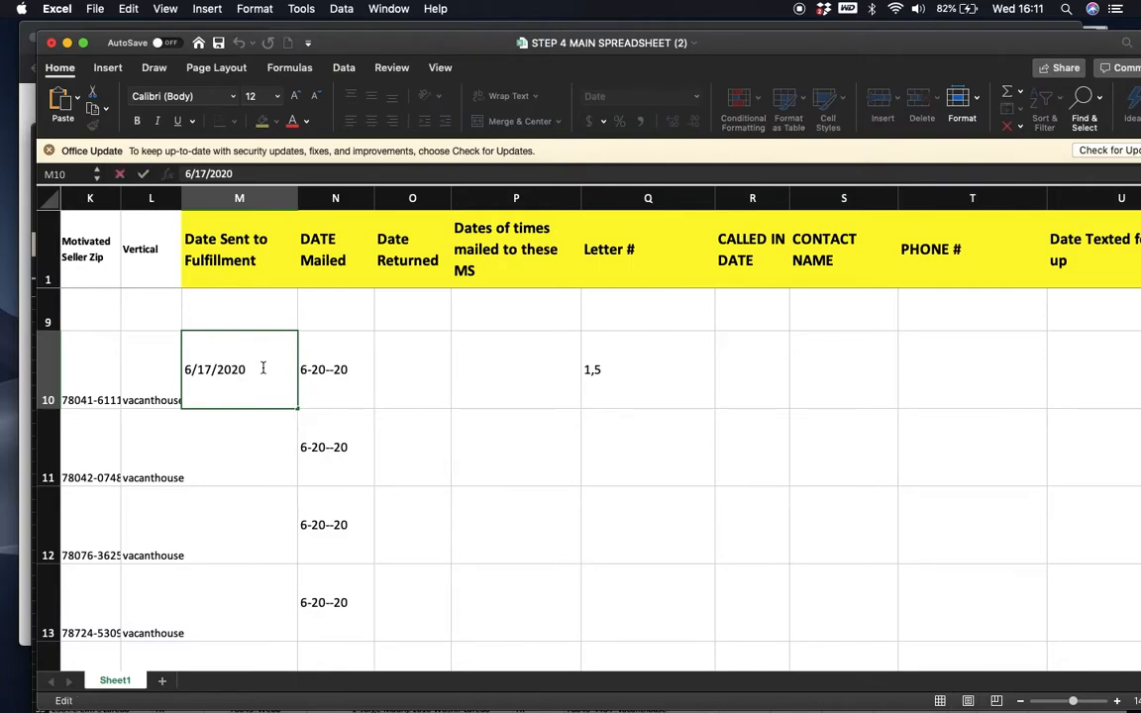
text(-1-)
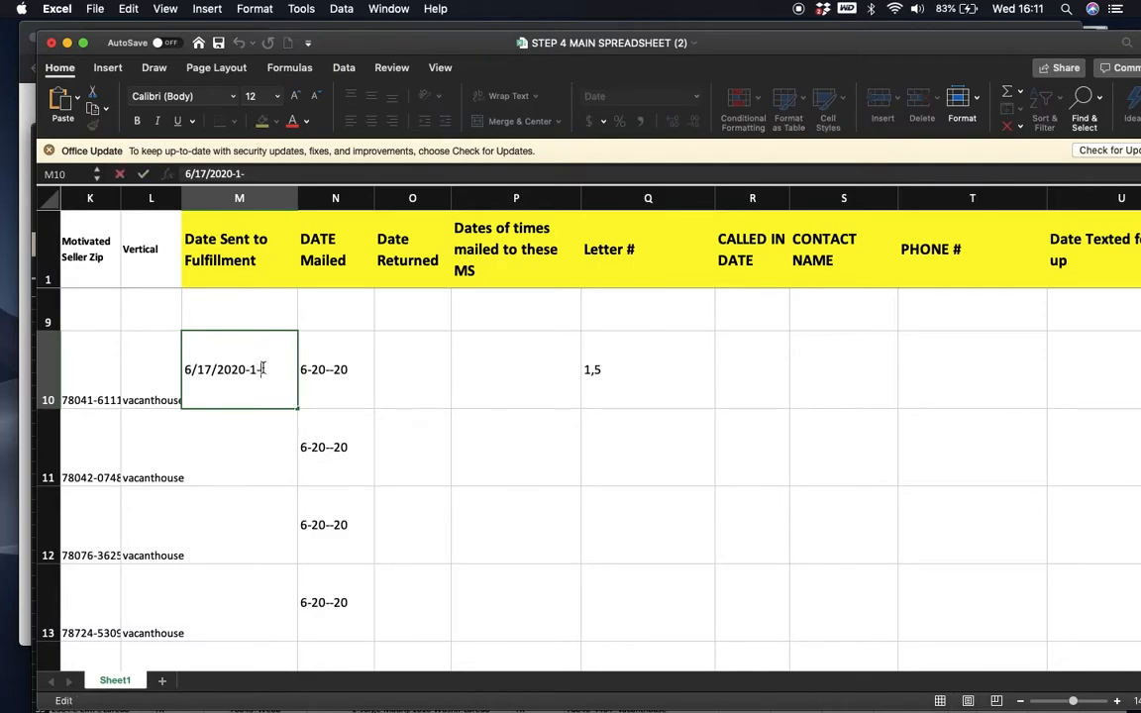
key(BackSpace)
scroll(725, 427, right, 5)
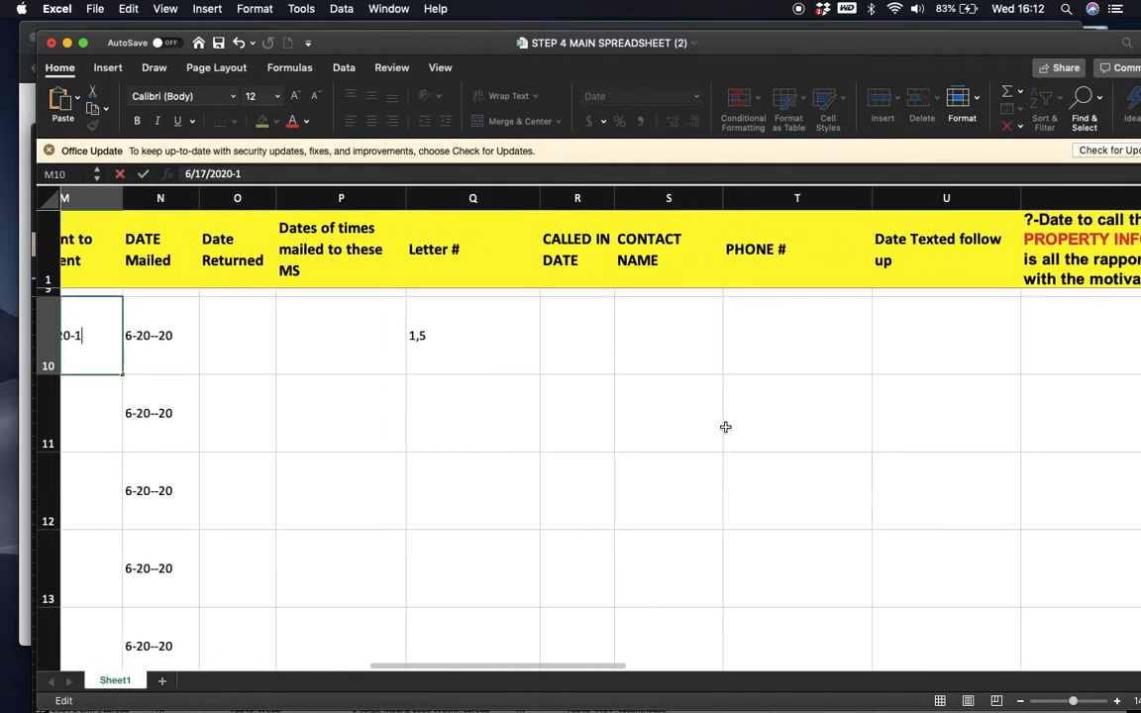
scroll(725, 427, left, 2)
click(632, 348)
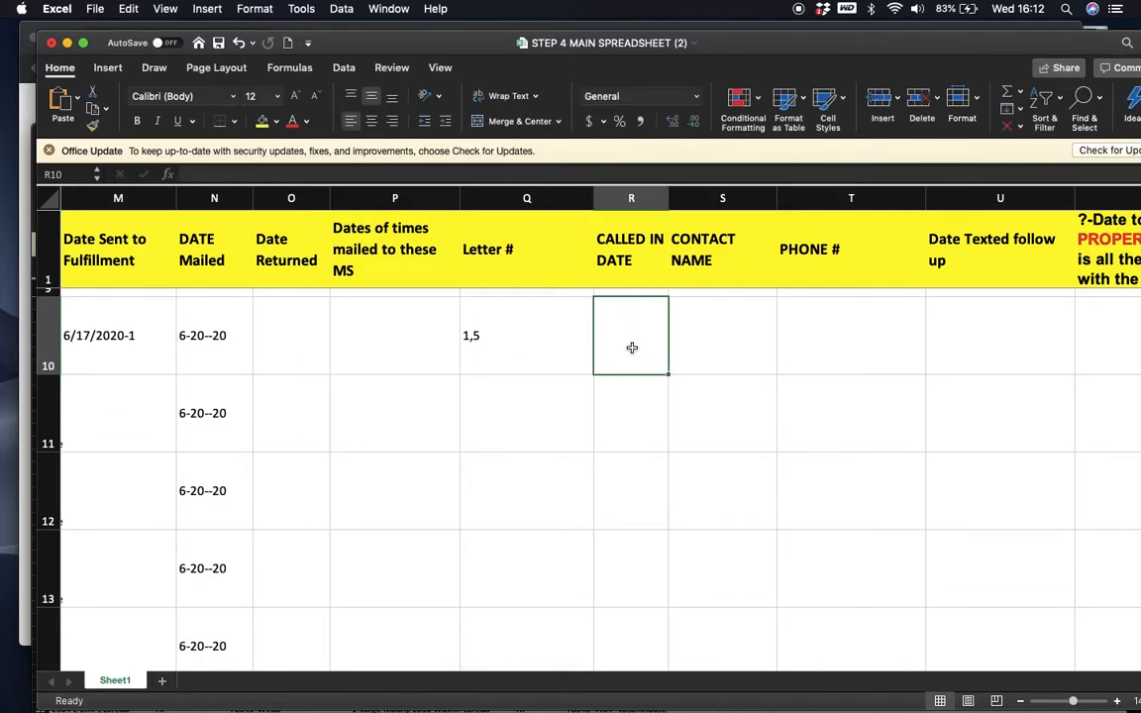
Go through the first imported lead's CONTACT NAME, PHONE # and Date Texted follow up cells in row 10
scroll(632, 348, right, 3)
scroll(630, 349, up, 1)
click(629, 351)
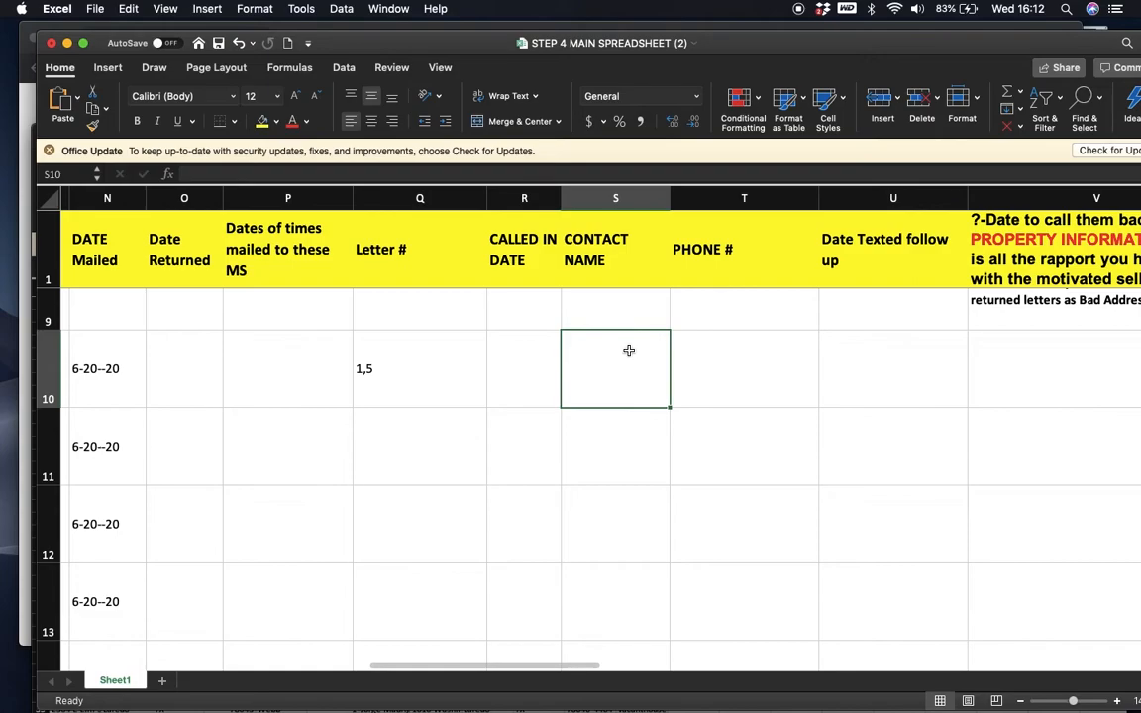
scroll(629, 351, right, 3)
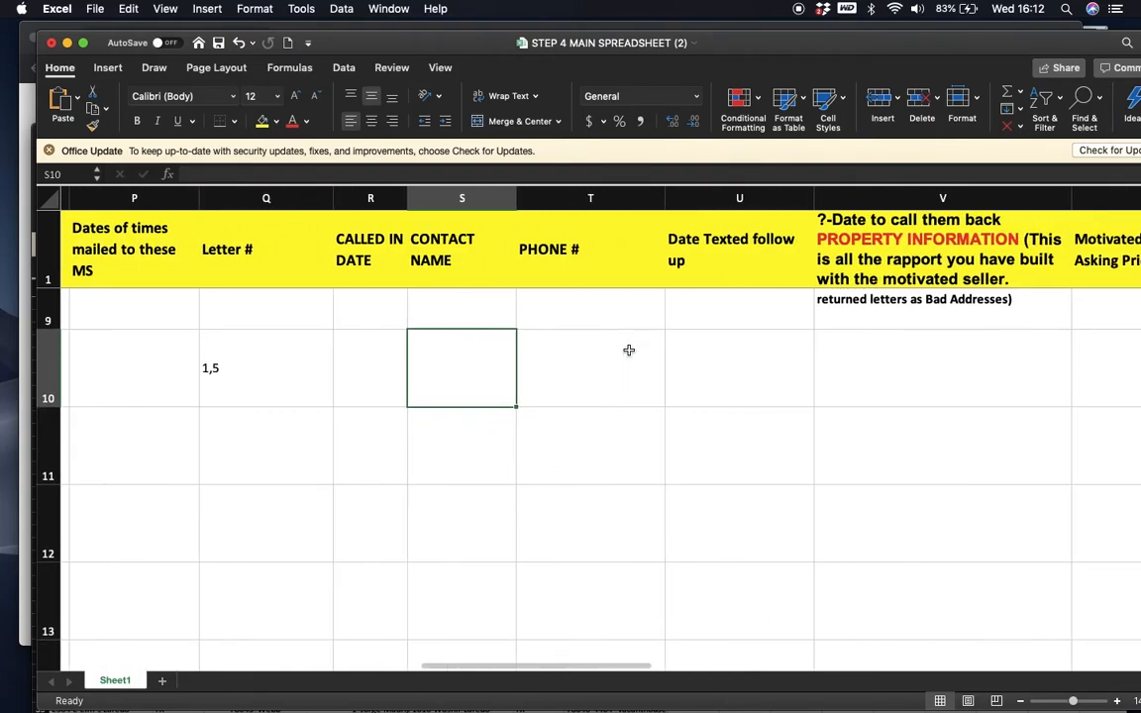
click(628, 351)
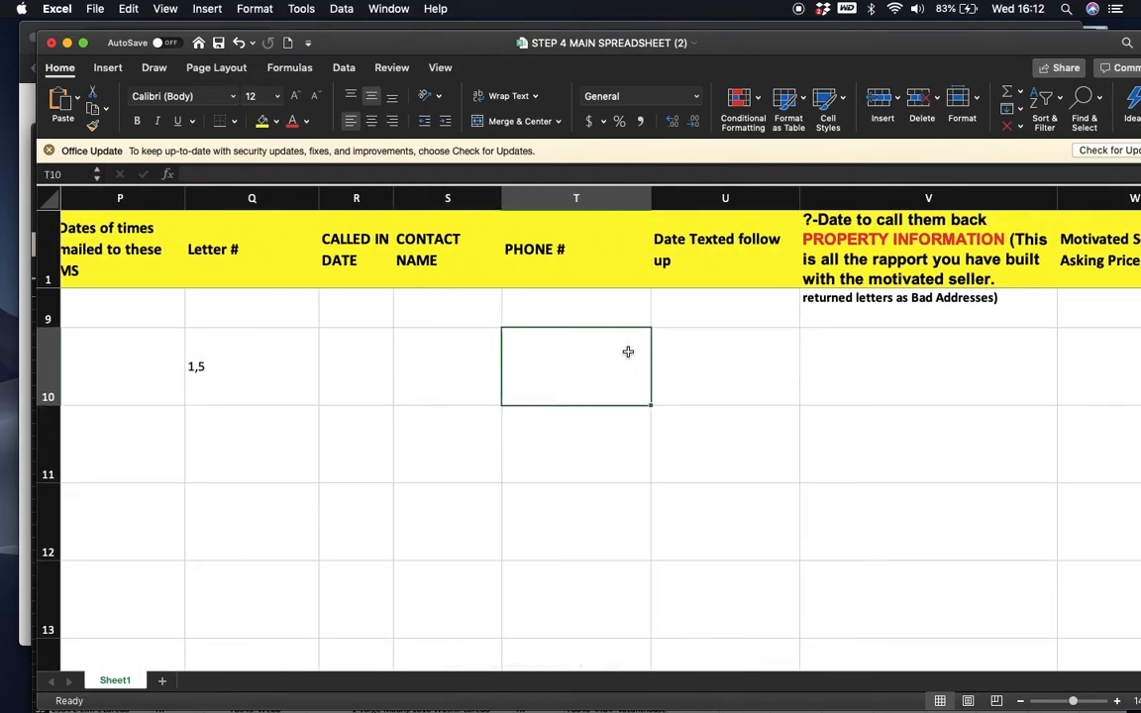
scroll(628, 352, right, 3)
click(555, 374)
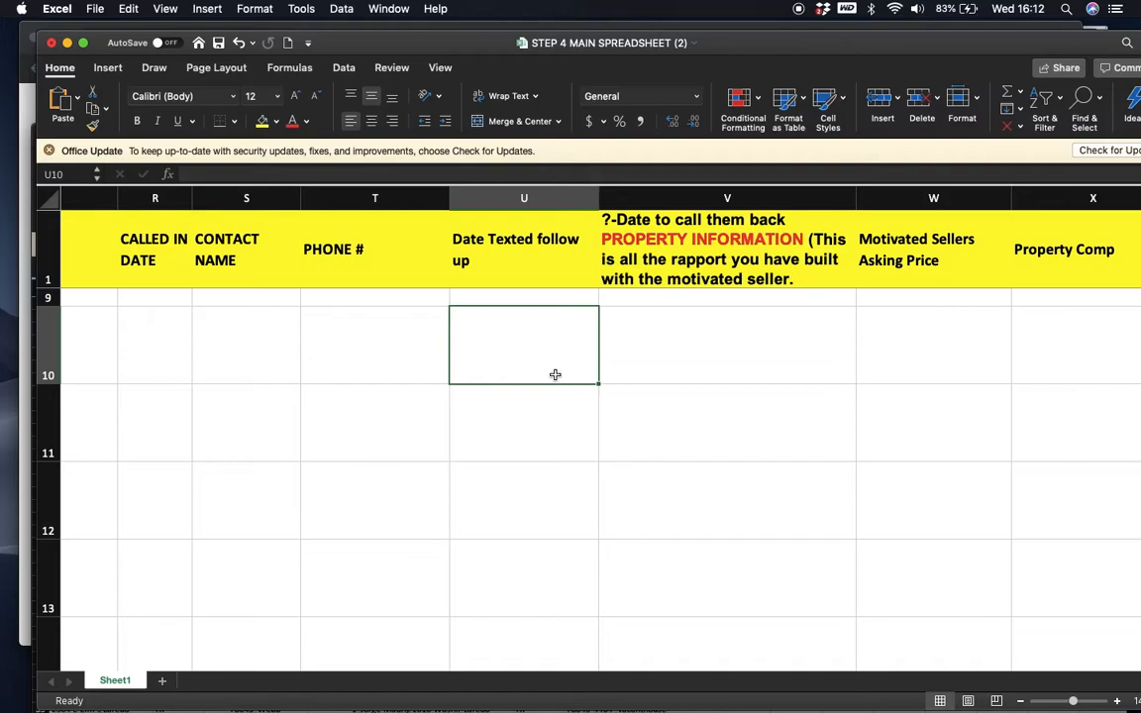
Enter "D- (We put the D in this column where we haven't entered anything yet, so that the Z's go to the bottom)" in cell V10
scroll(555, 375, right, 3)
scroll(555, 375, up, 2)
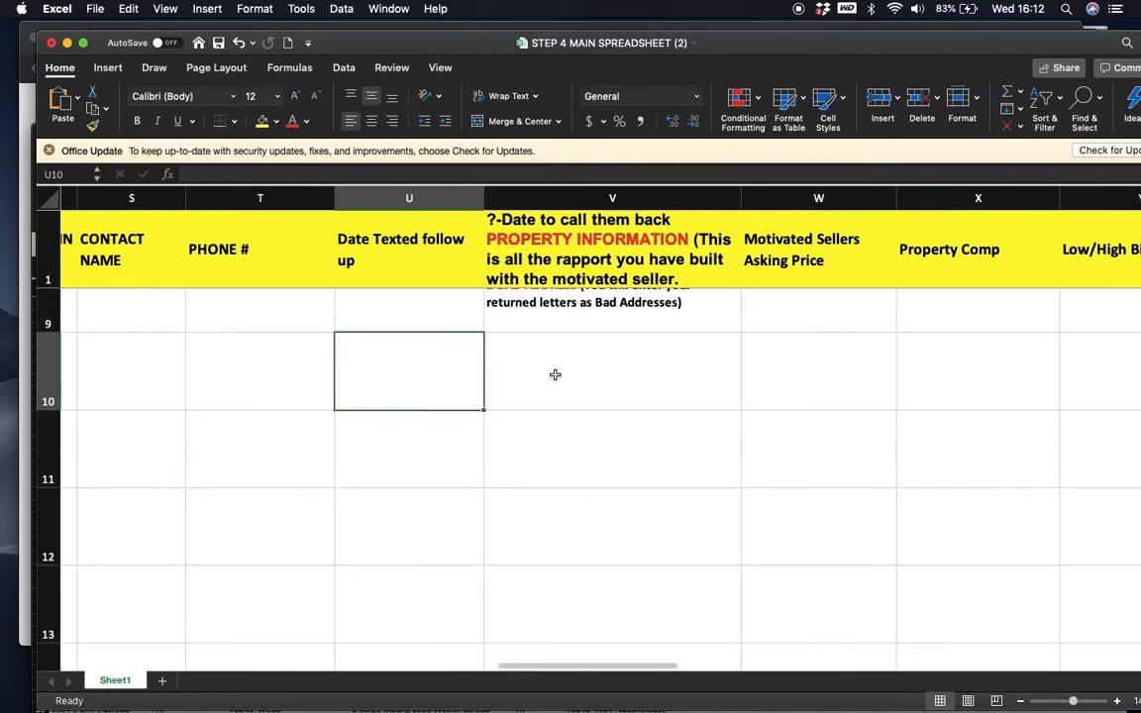
click(554, 396)
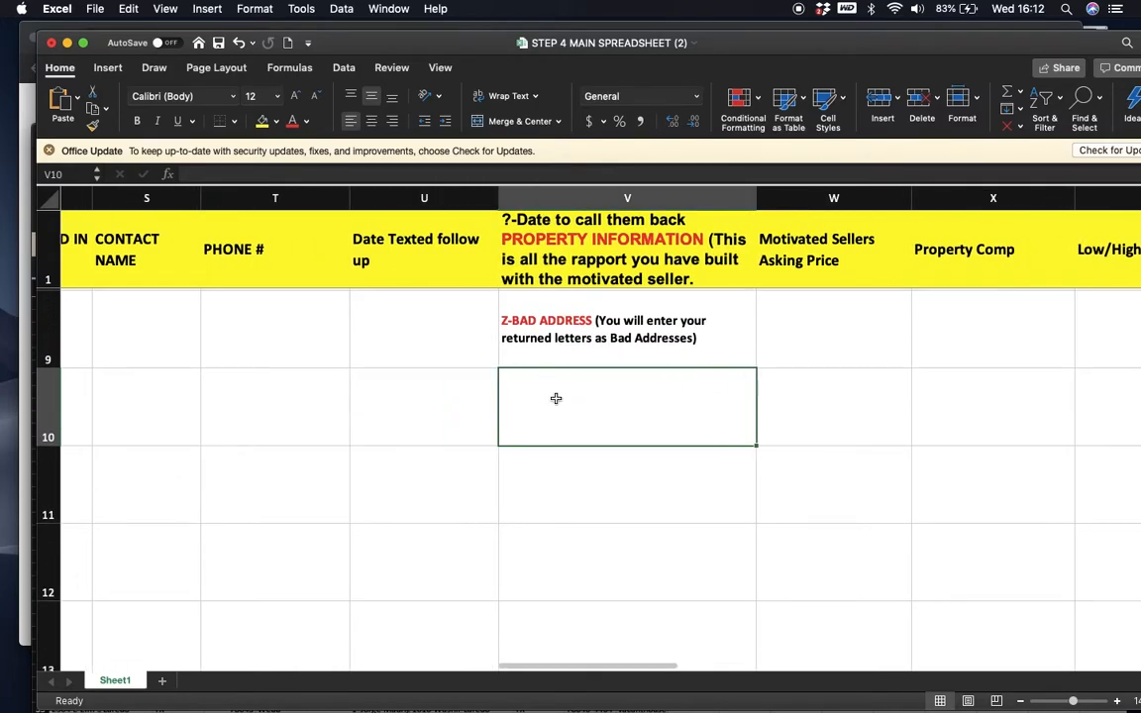
text(D)
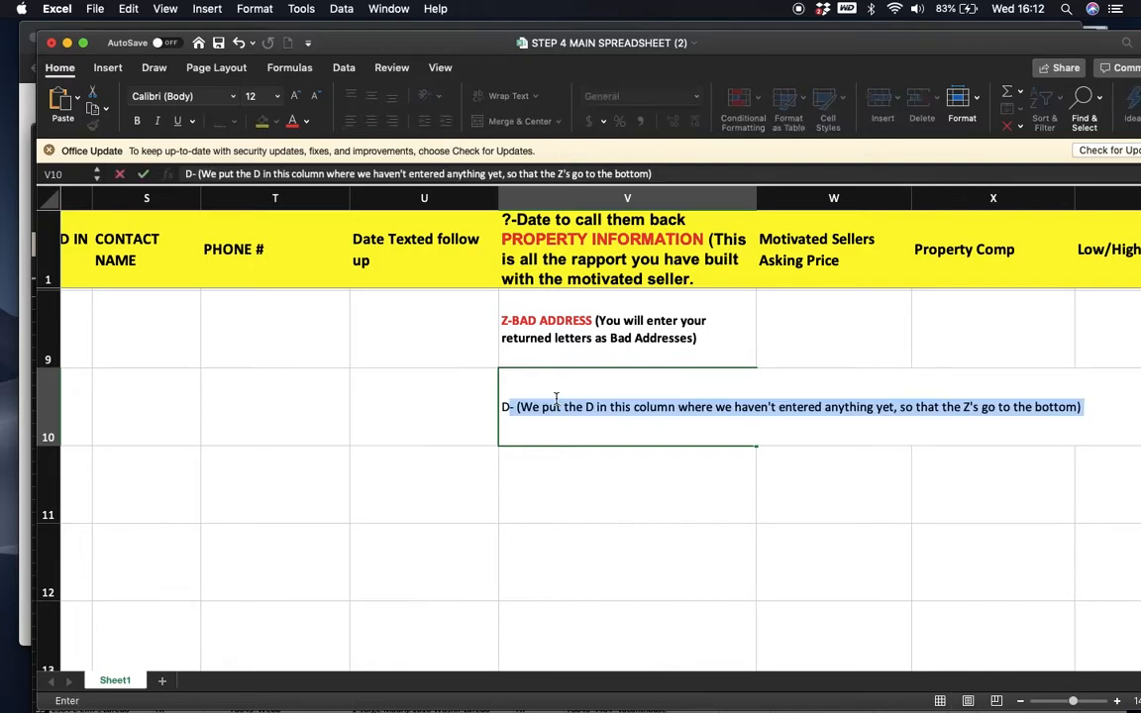
key(Return)
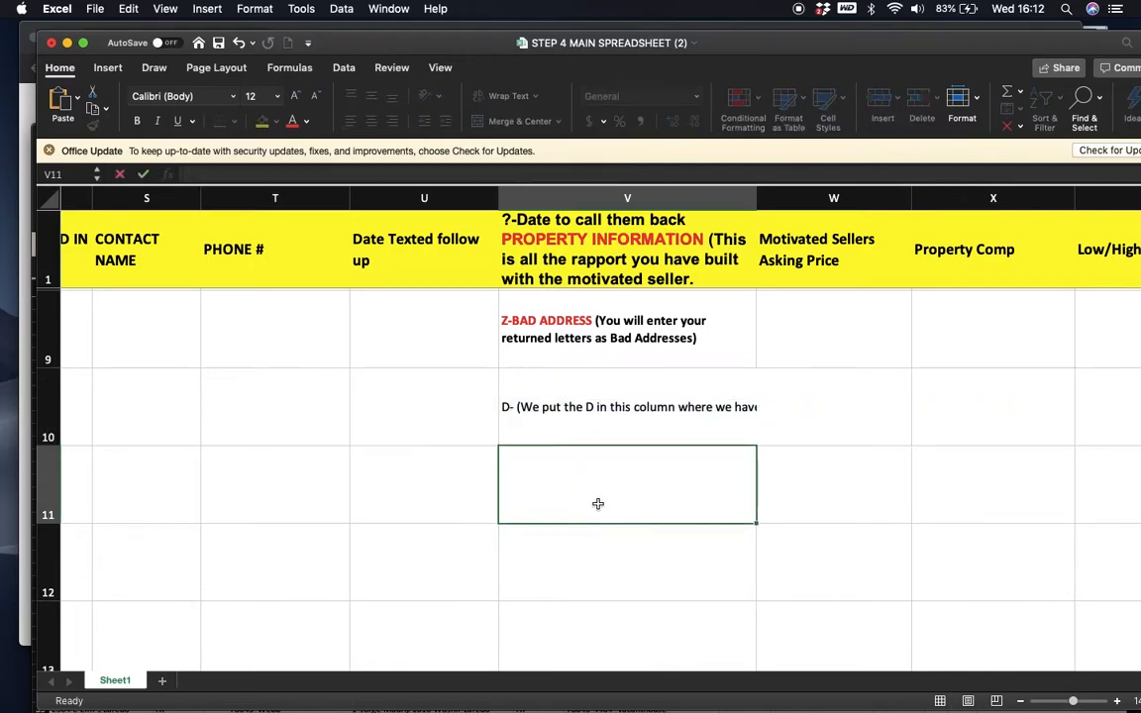
Copy the D- note in V10 and paste it down the PROPERTY INFORMATION column for the leads from V11 on
click(593, 423)
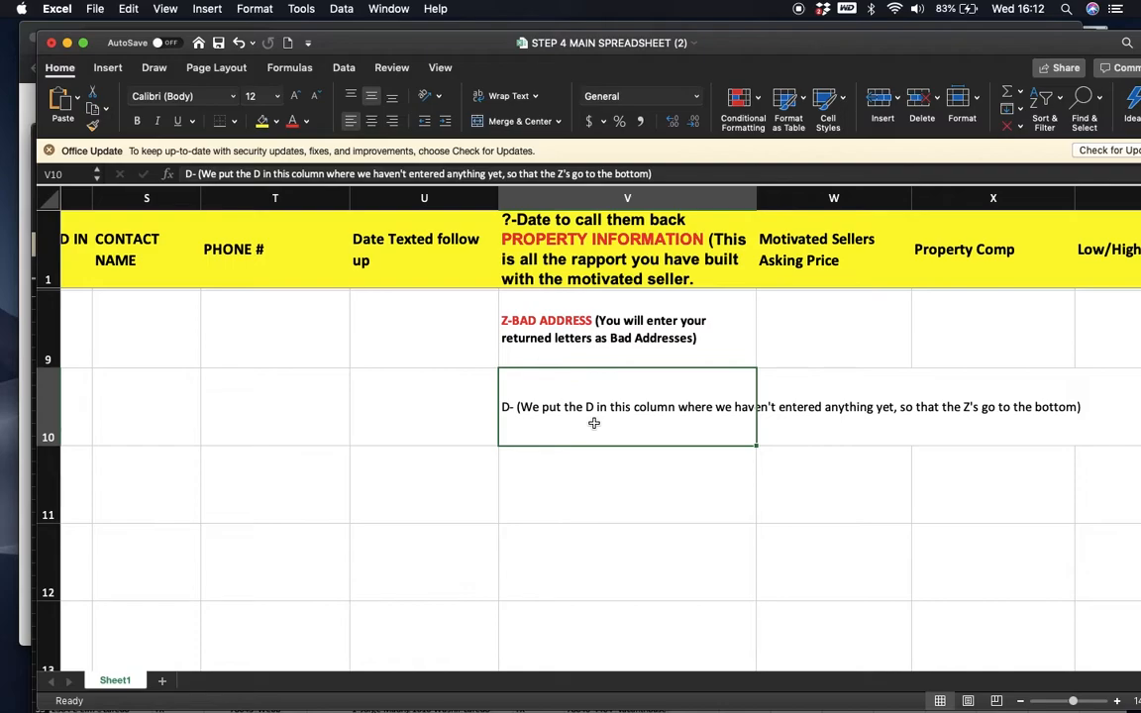
key(super+c)
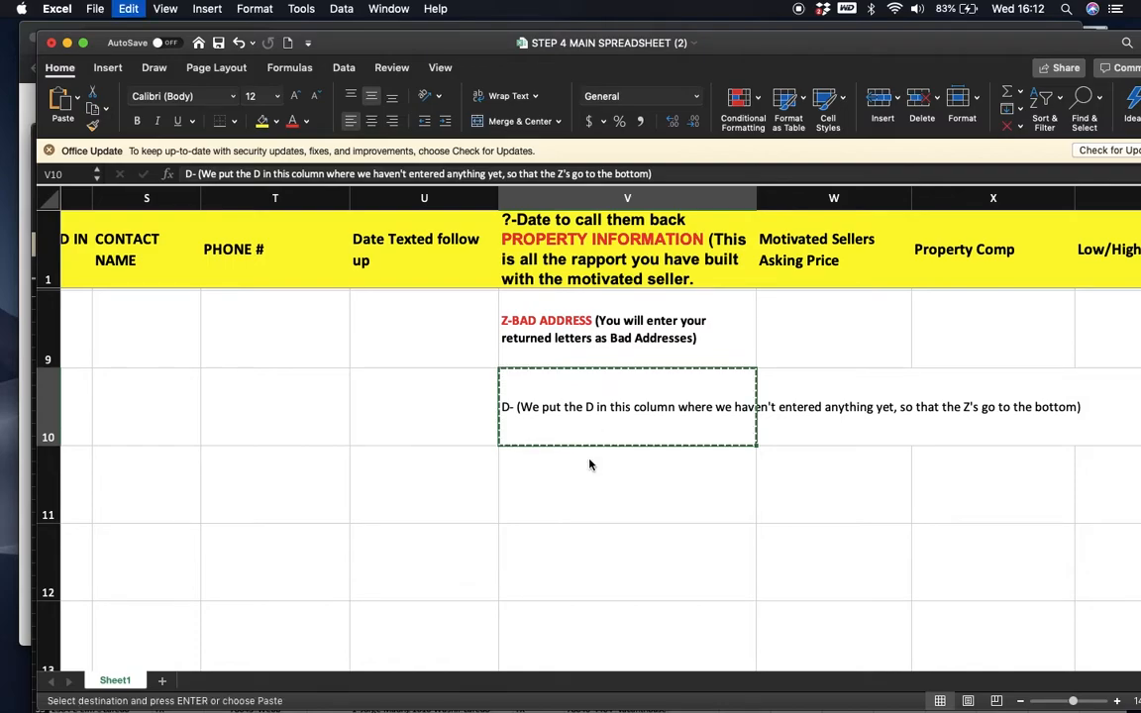
drag(589, 465, 596, 705)
key(super+v)
scroll(575, 476, up, 15)
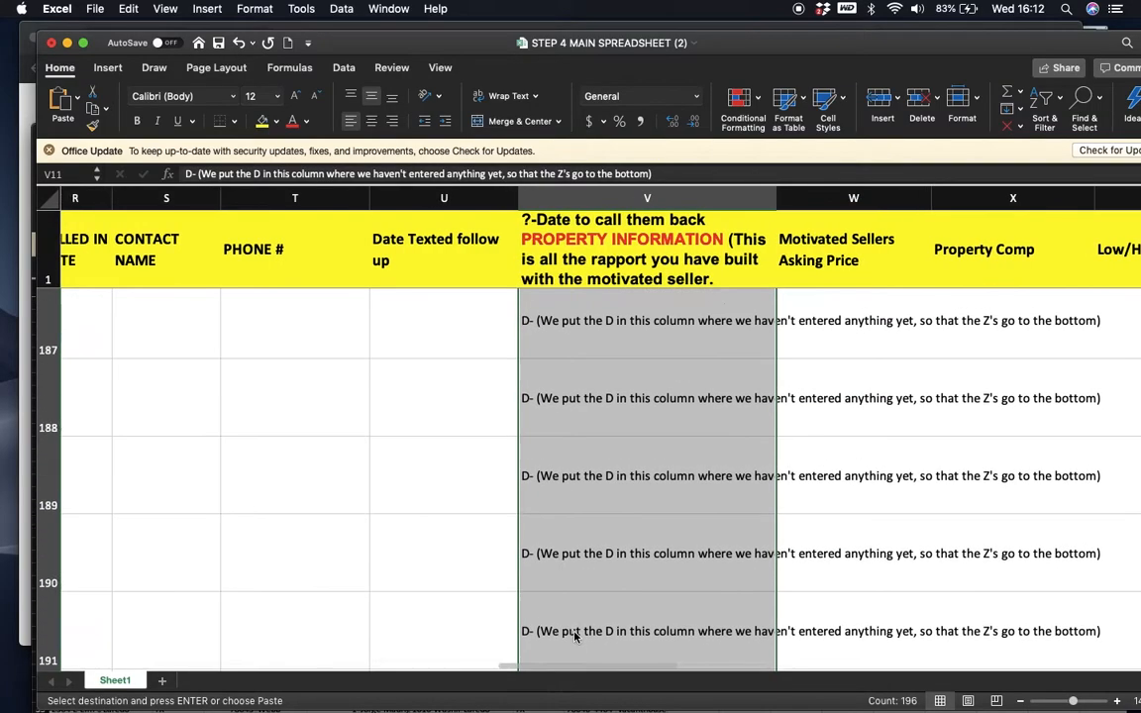
scroll(574, 637, up, 20)
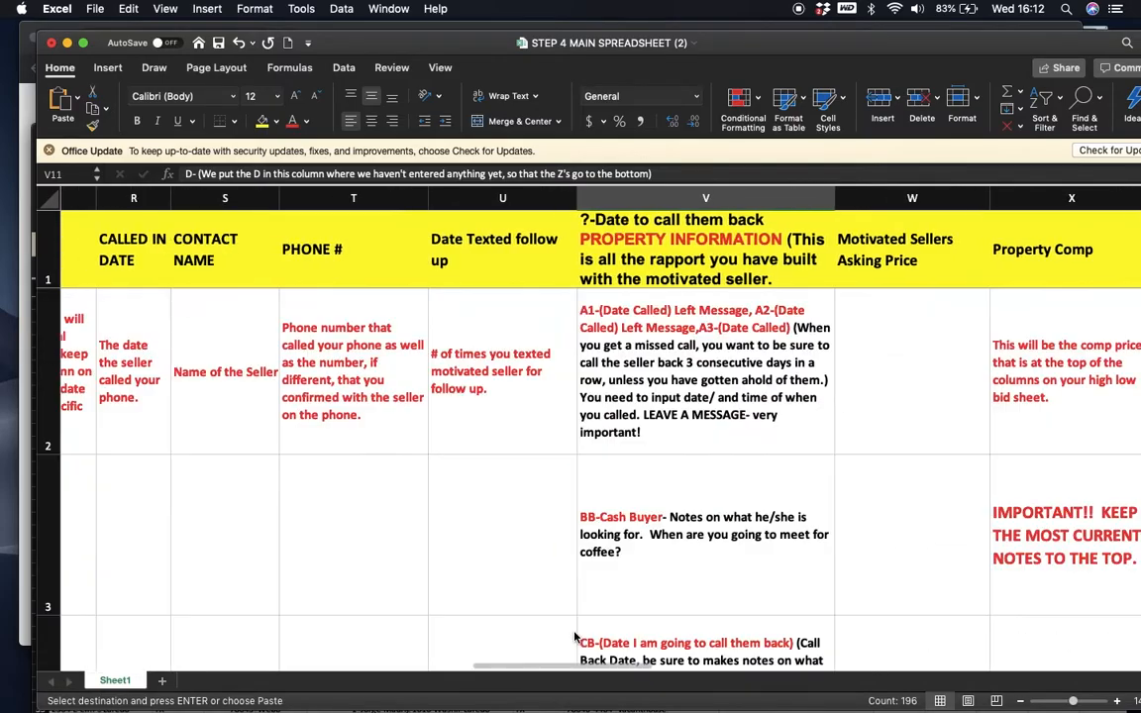
scroll(574, 637, down, 6)
scroll(575, 636, up, 2)
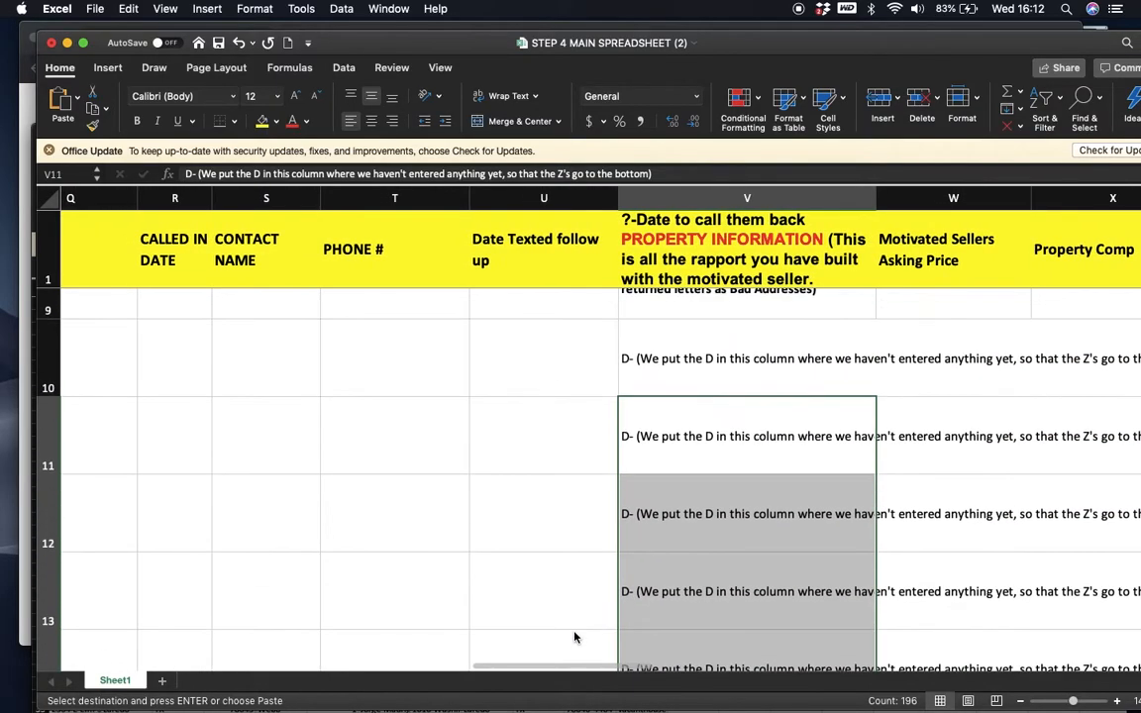
click(733, 336)
scroll(733, 335, right, 5)
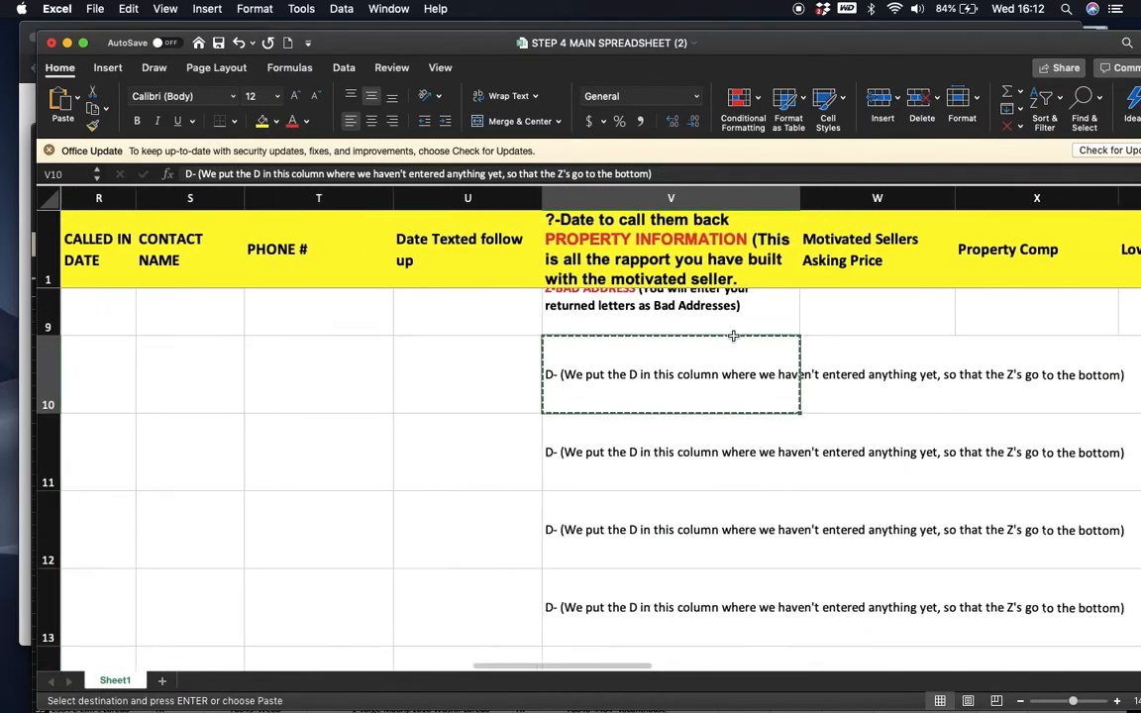
scroll(733, 336, right, 2)
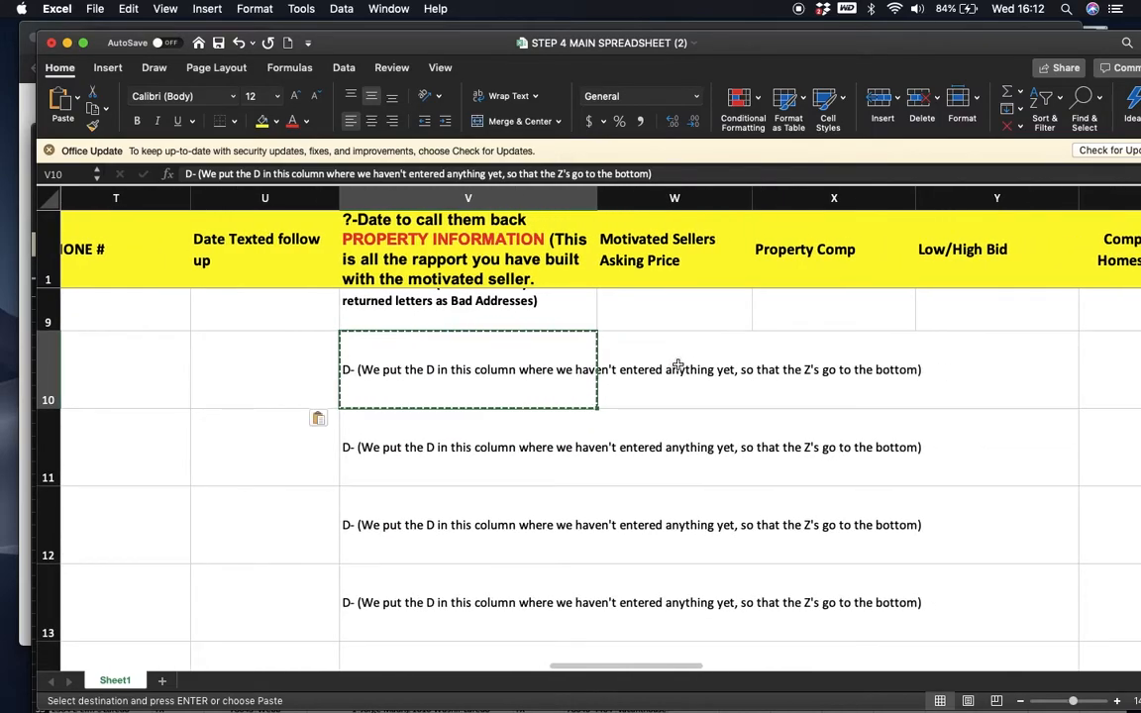
Go through the first lead's Motivated Sellers Asking Price, Property Comp and Low/High Bid cells, the Comparable Sold Homes column and the PROPERTY INFORMATION header
click(678, 367)
click(834, 378)
click(975, 378)
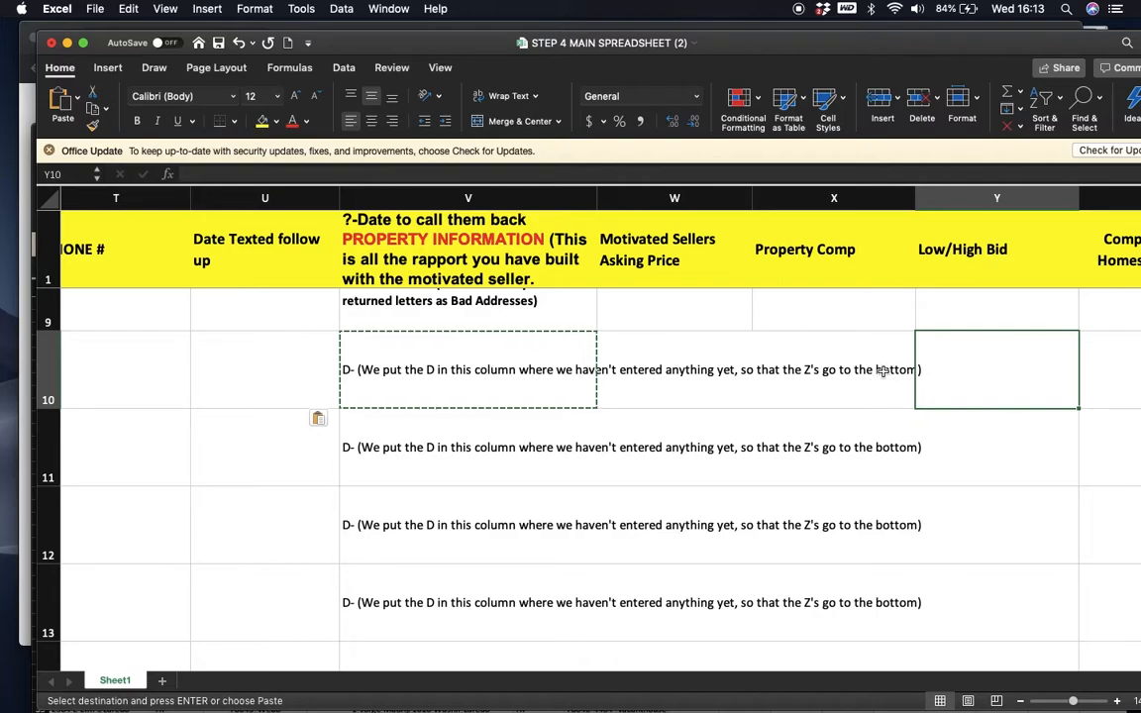
scroll(926, 383, right, 5)
scroll(920, 384, right, 3)
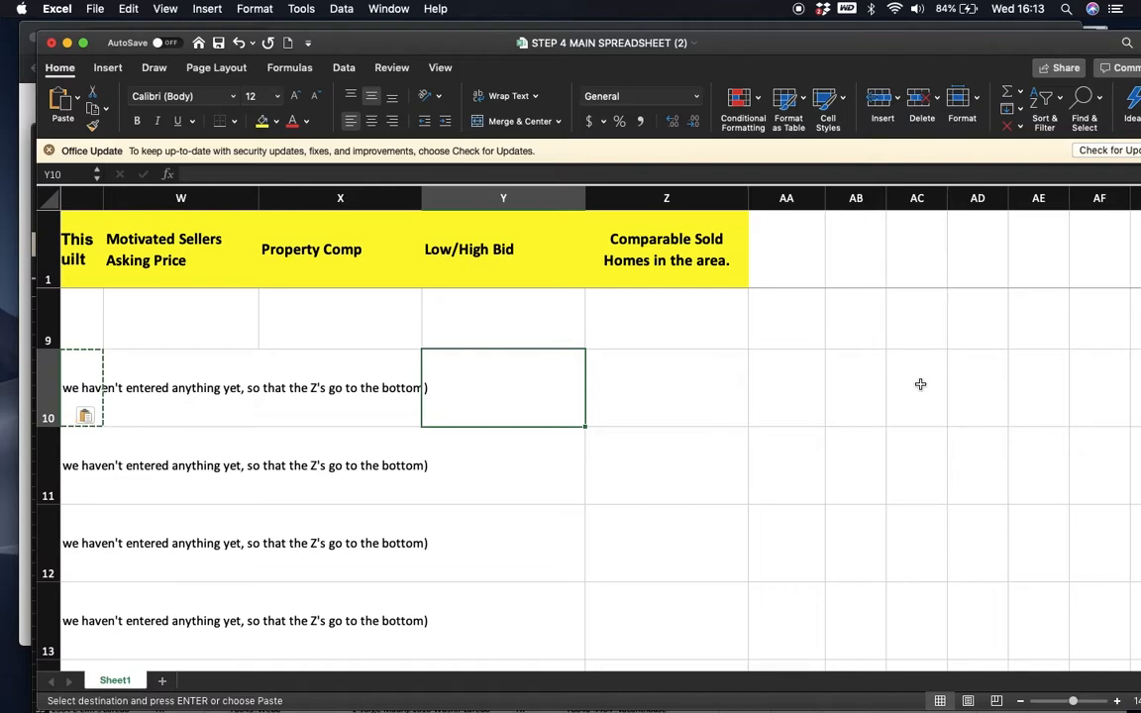
scroll(920, 384, left, 3)
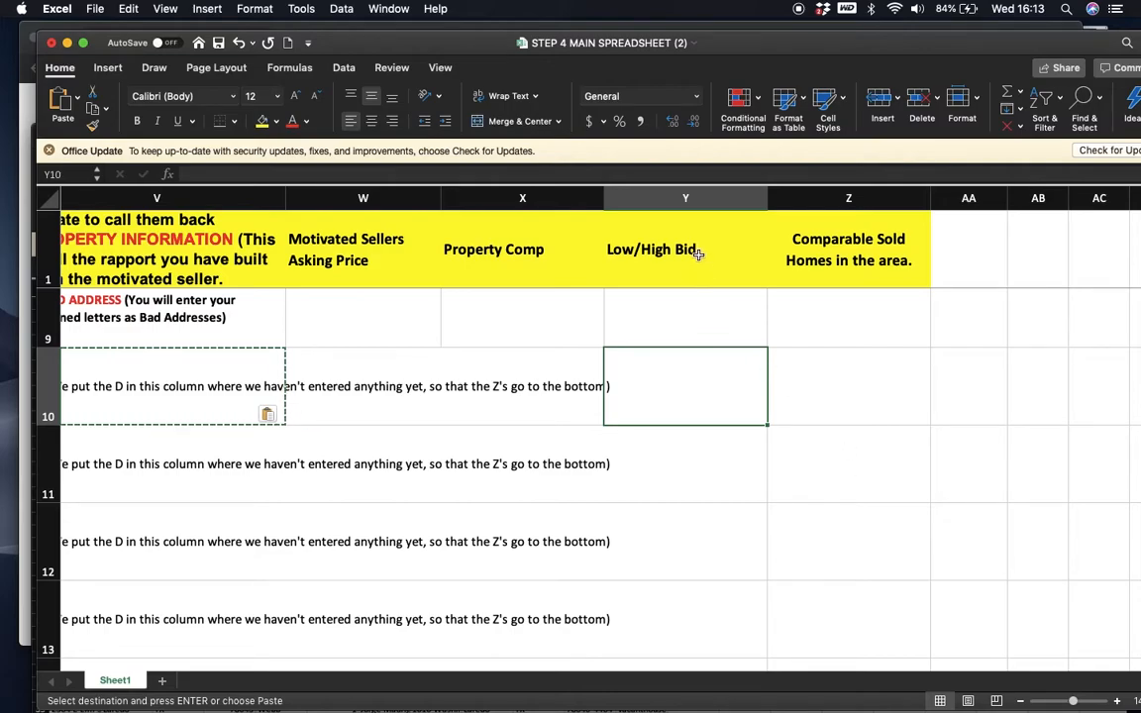
scroll(682, 252, left, 3)
drag(302, 224, 330, 224)
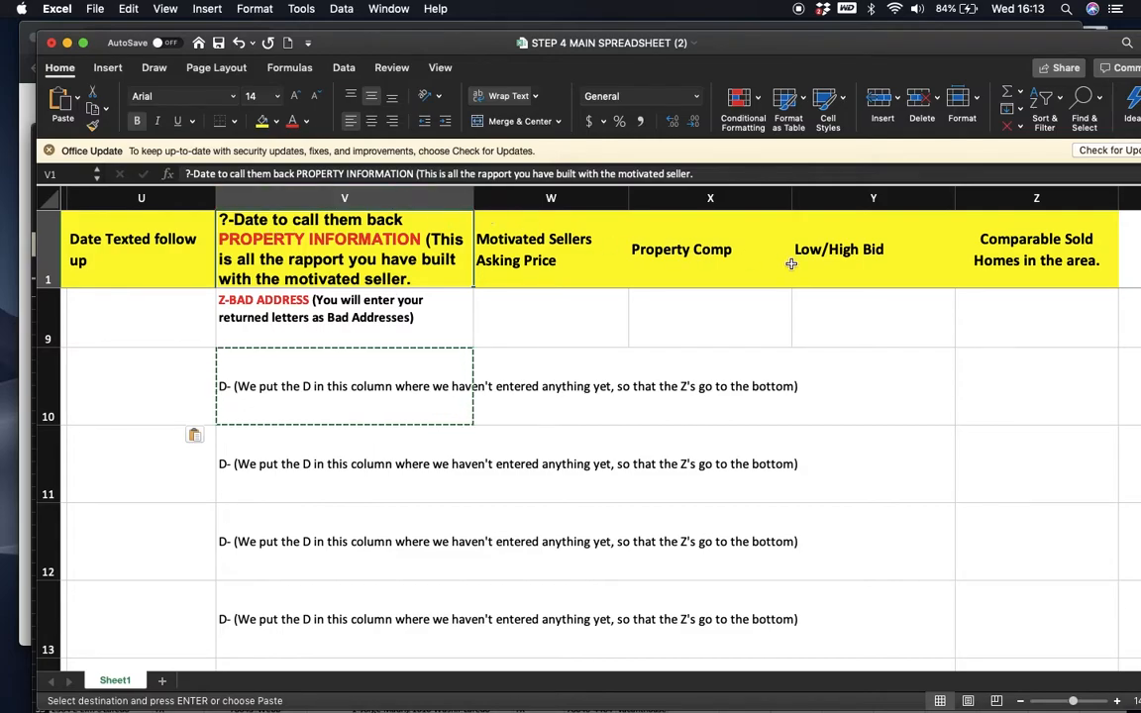
Review the example status notes in the PROPERTY INFORMATION column, from the A1 left-message entry down to NC-(NON CONTACT) in V7
scroll(709, 257, left, 5)
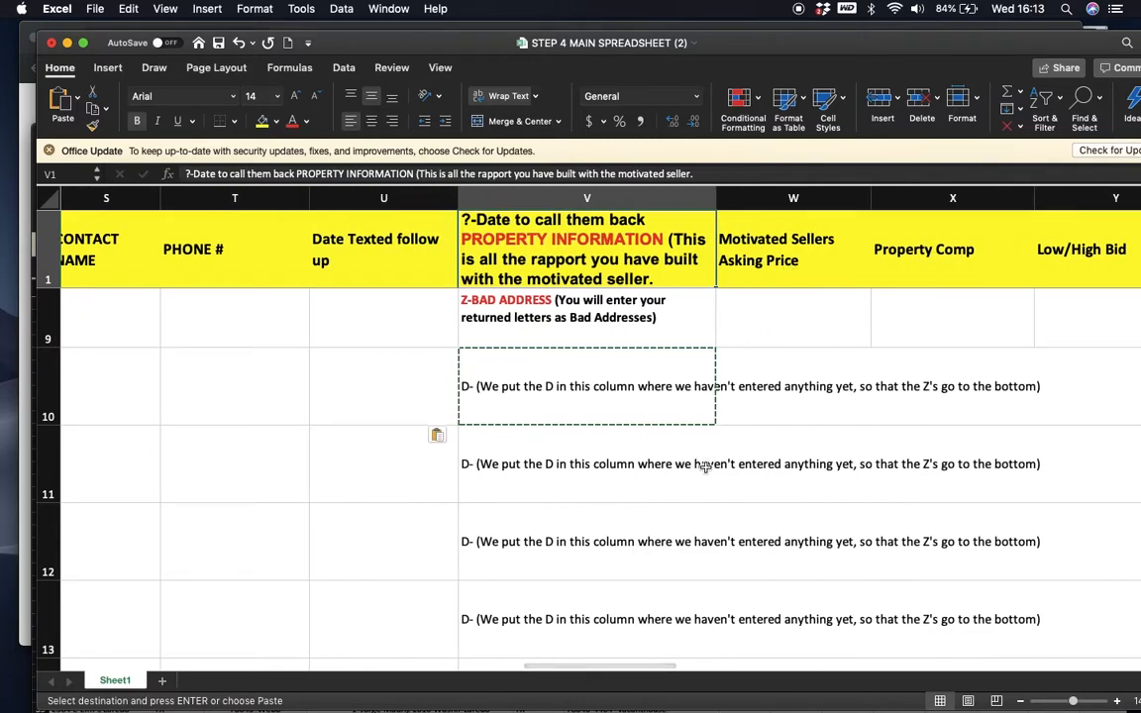
scroll(700, 465, down, 5)
scroll(700, 464, up, 10)
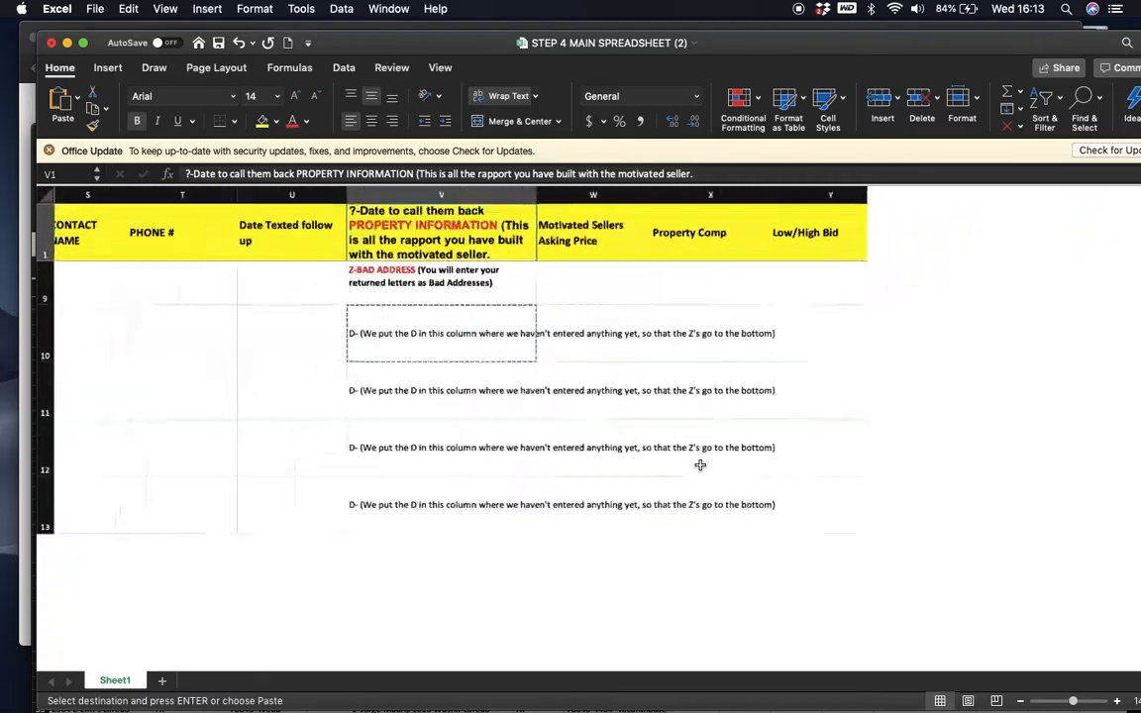
scroll(701, 464, down, 2)
scroll(701, 465, down, 5)
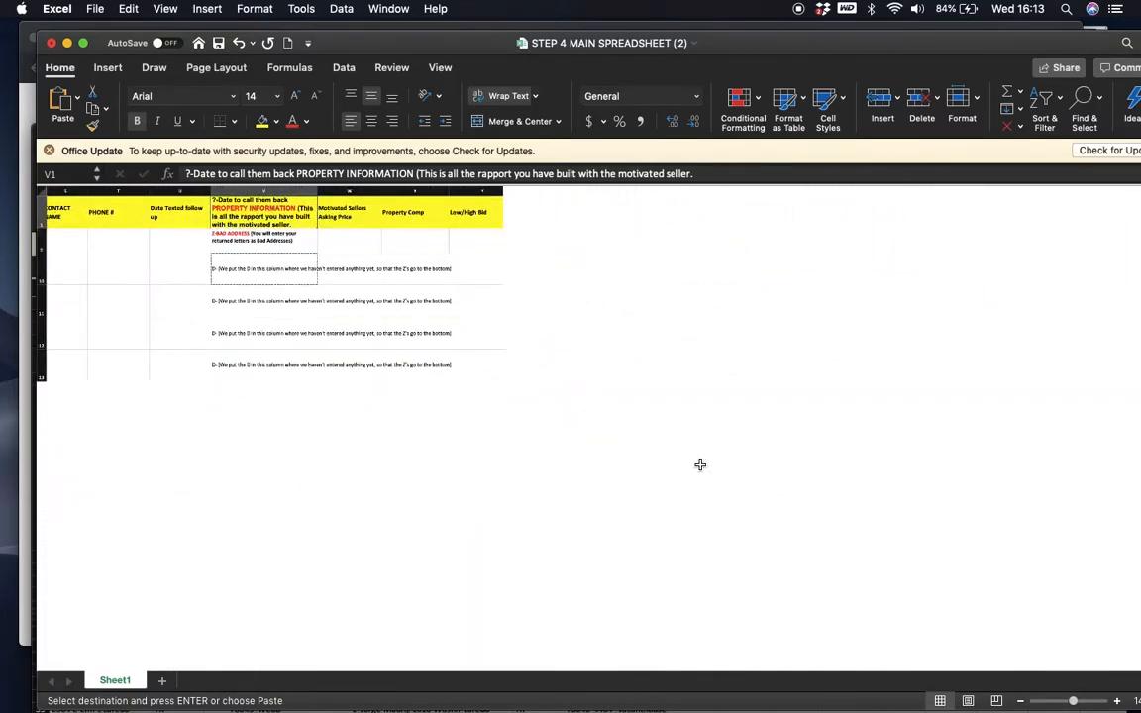
scroll(534, 514, left, 10)
scroll(534, 514, up, 2)
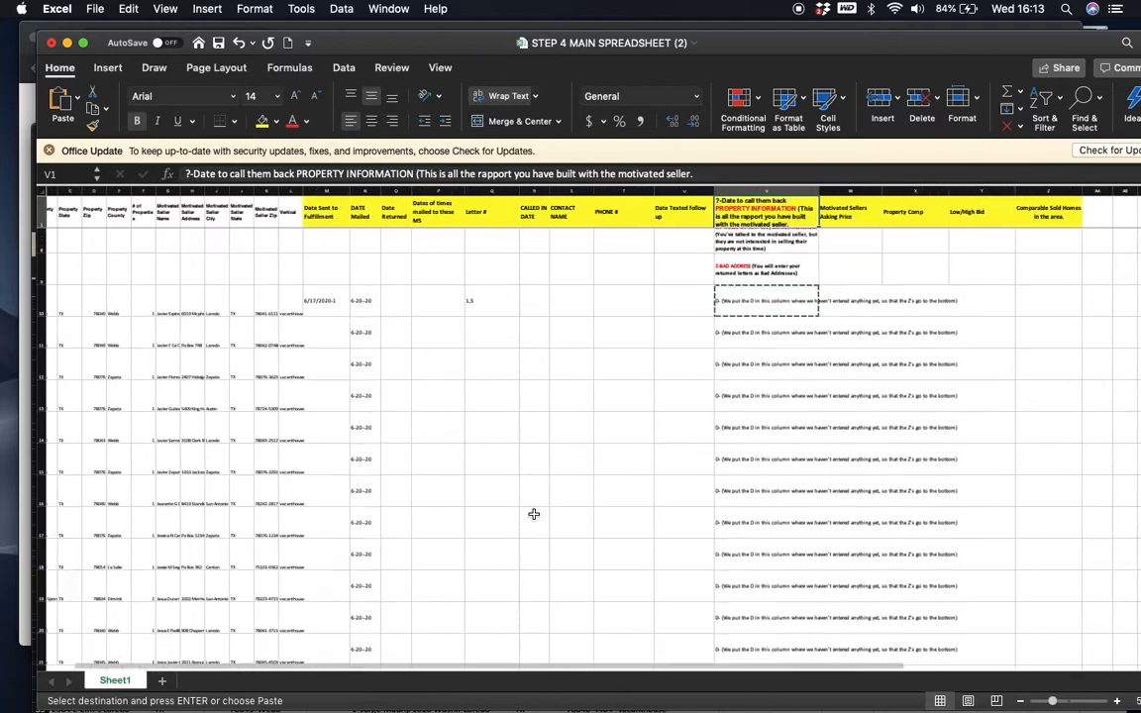
scroll(534, 514, up, 2)
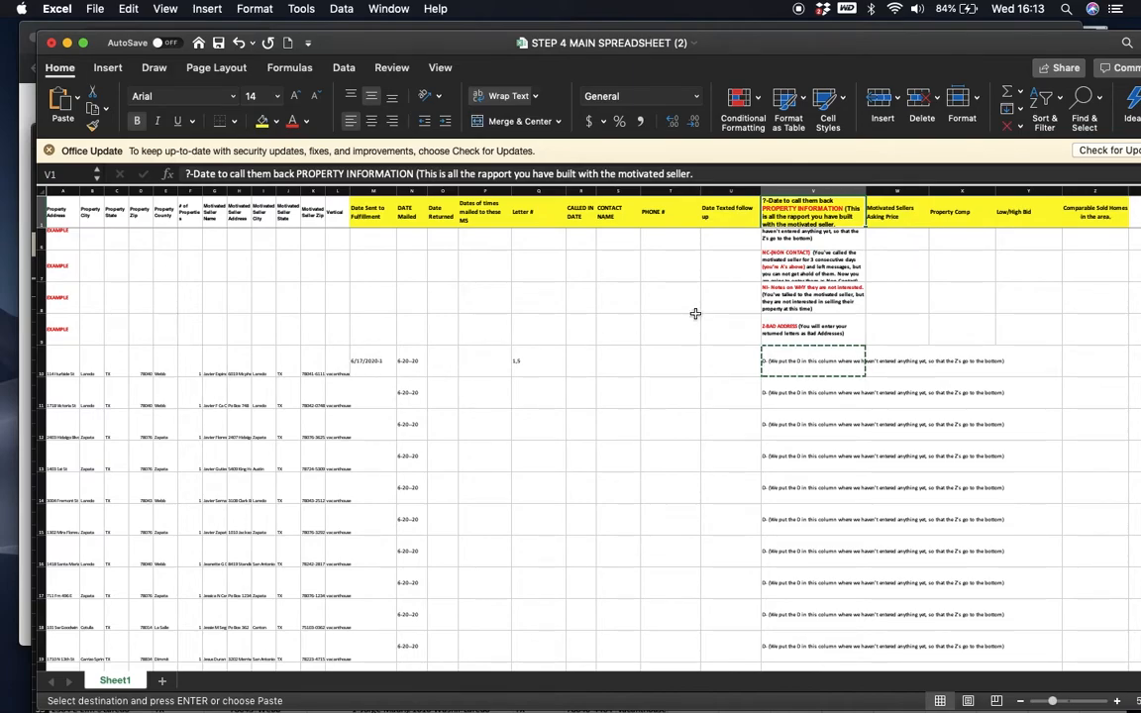
scroll(693, 313, up, 5)
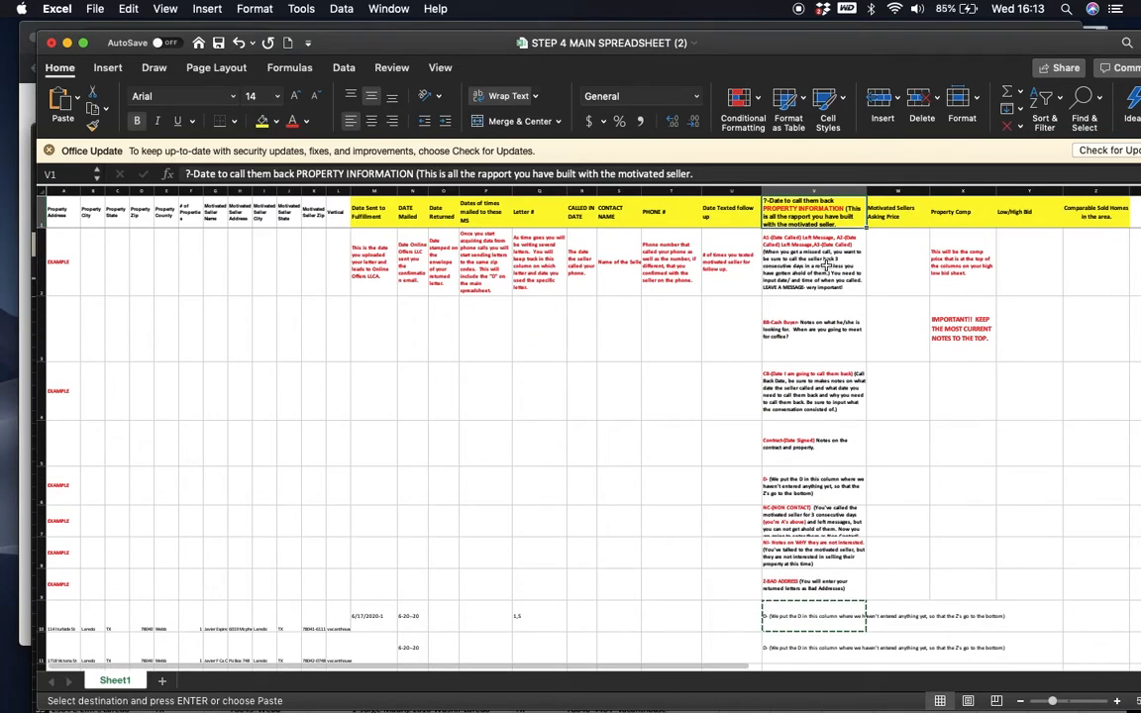
click(763, 277)
click(822, 307)
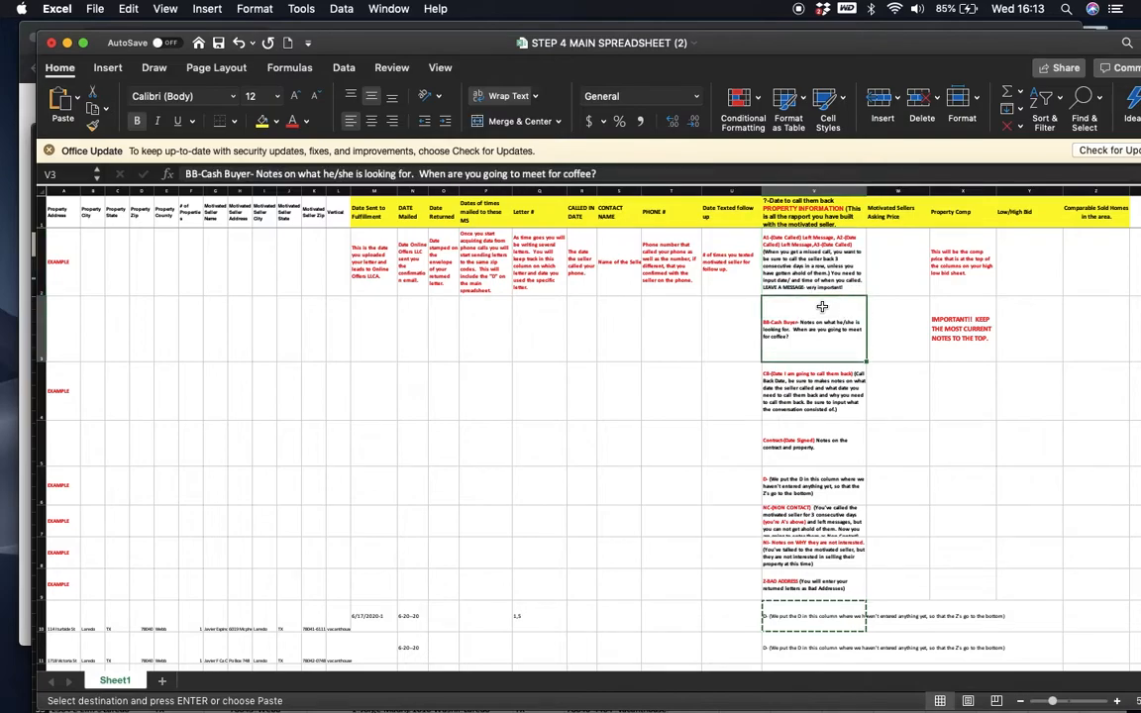
click(811, 392)
click(817, 455)
click(816, 479)
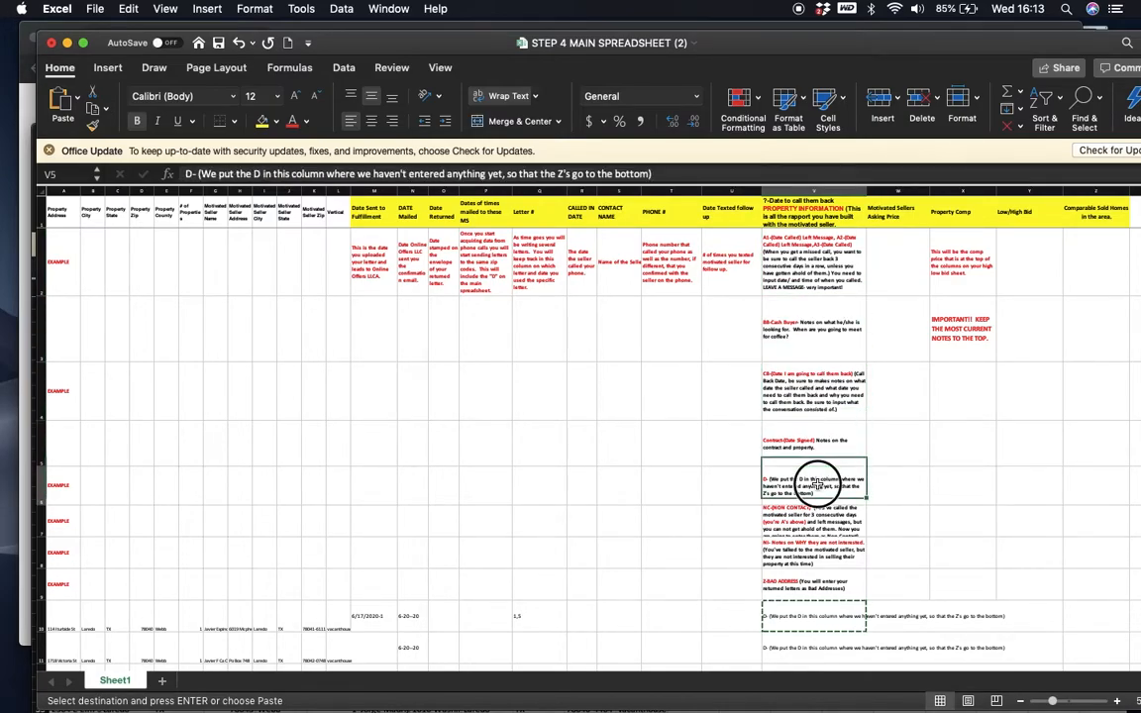
click(816, 509)
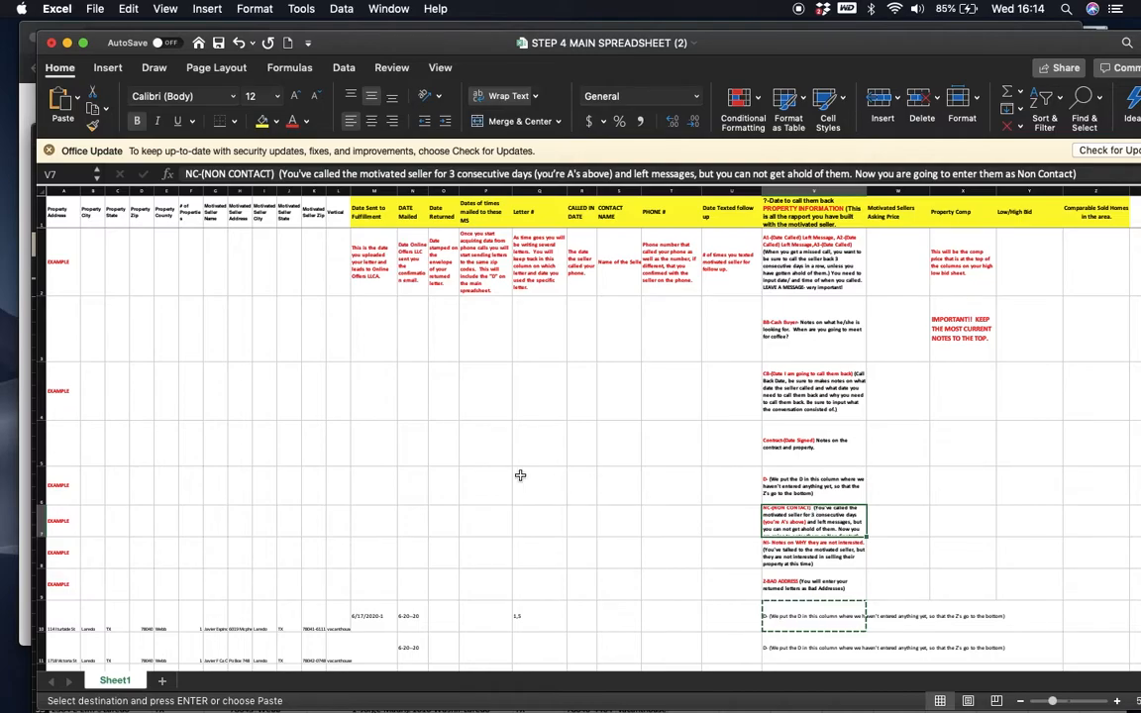
Read the row 2 example explanations for DATE Mailed, Date Returned and Dates of times mailed to these MS
scroll(520, 475, up, 3)
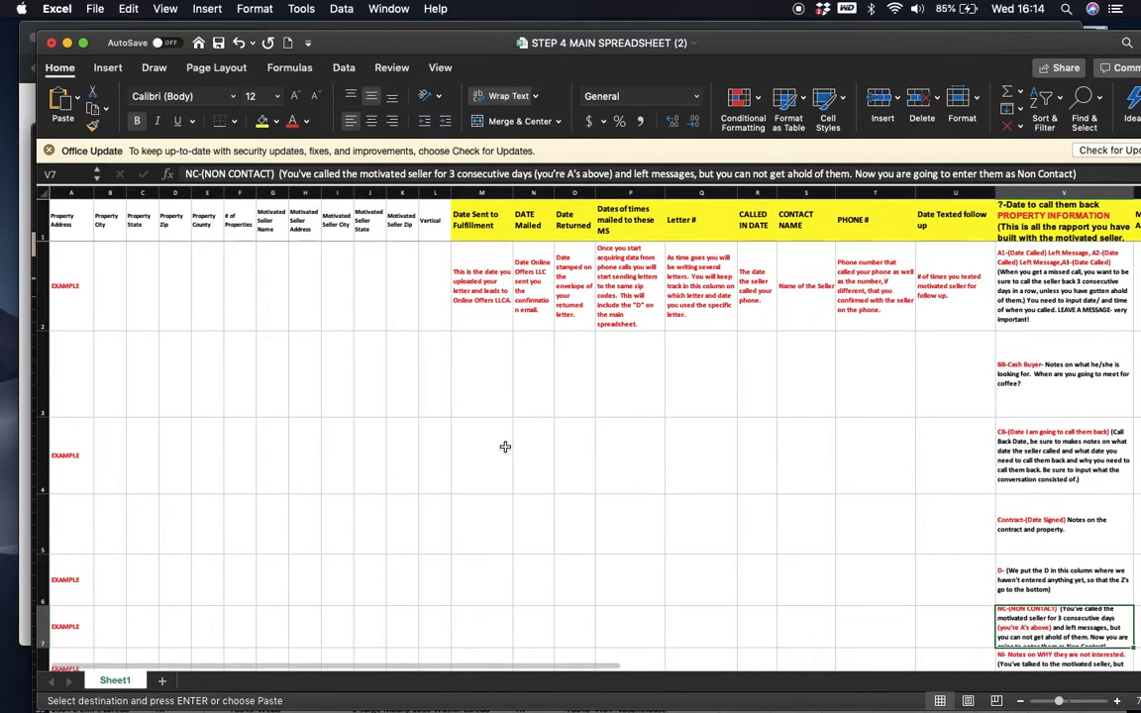
scroll(504, 445, up, 4)
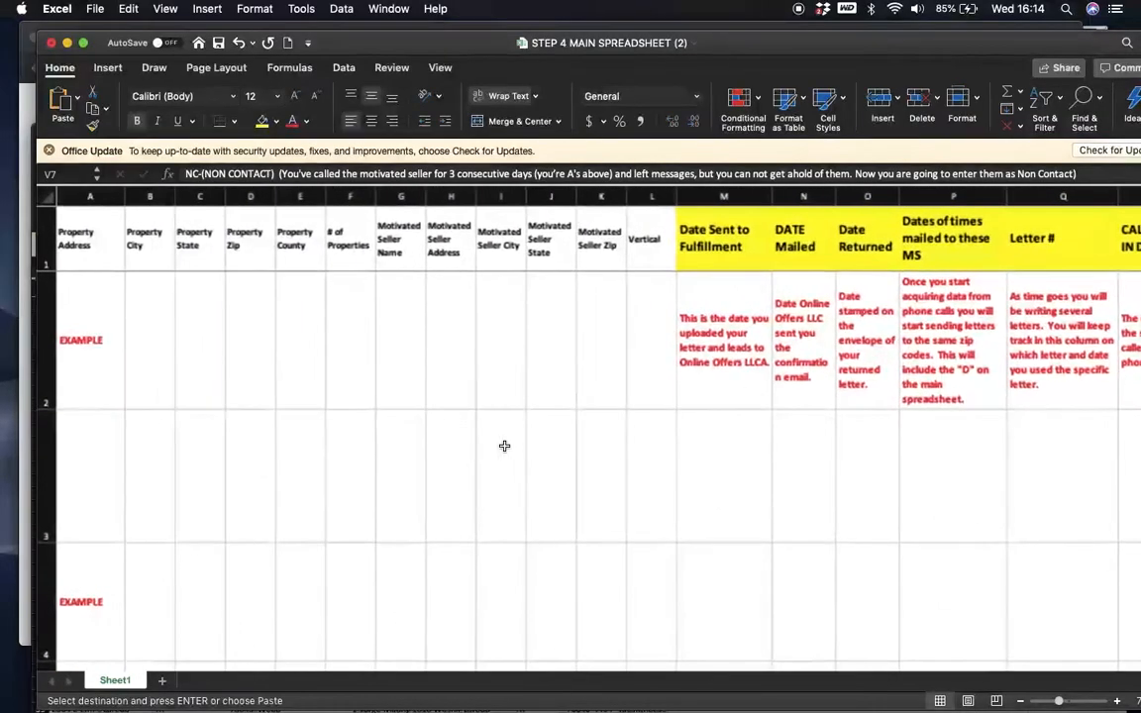
scroll(504, 445, right, 10)
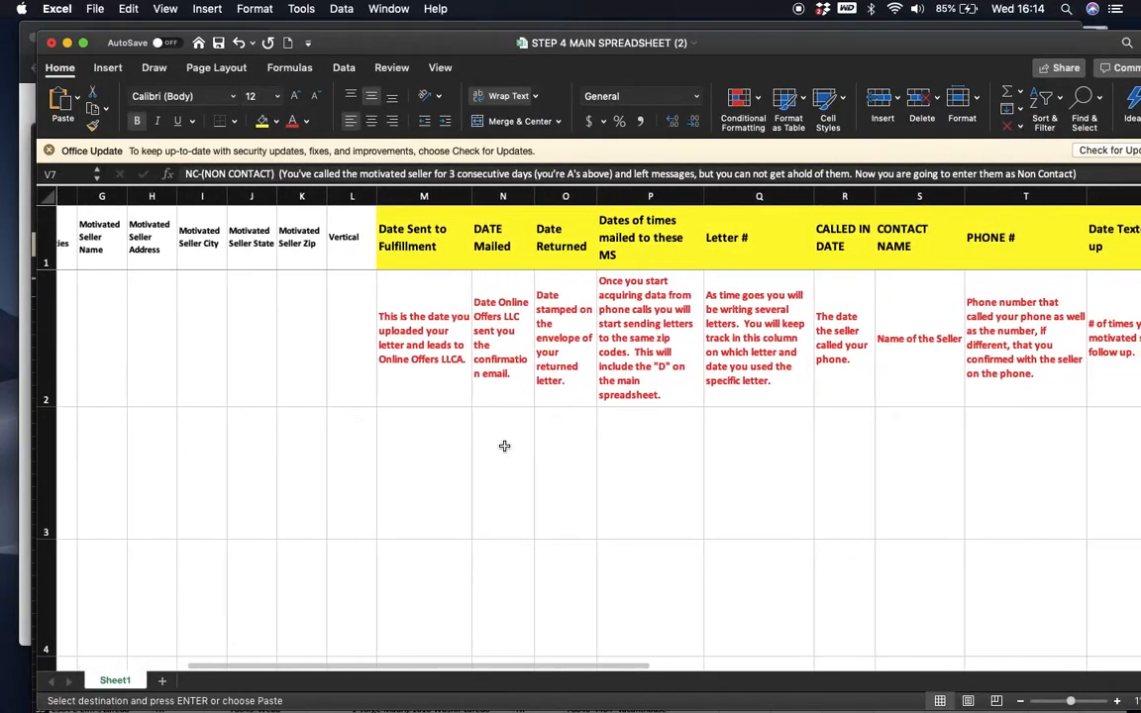
scroll(504, 446, right, 2)
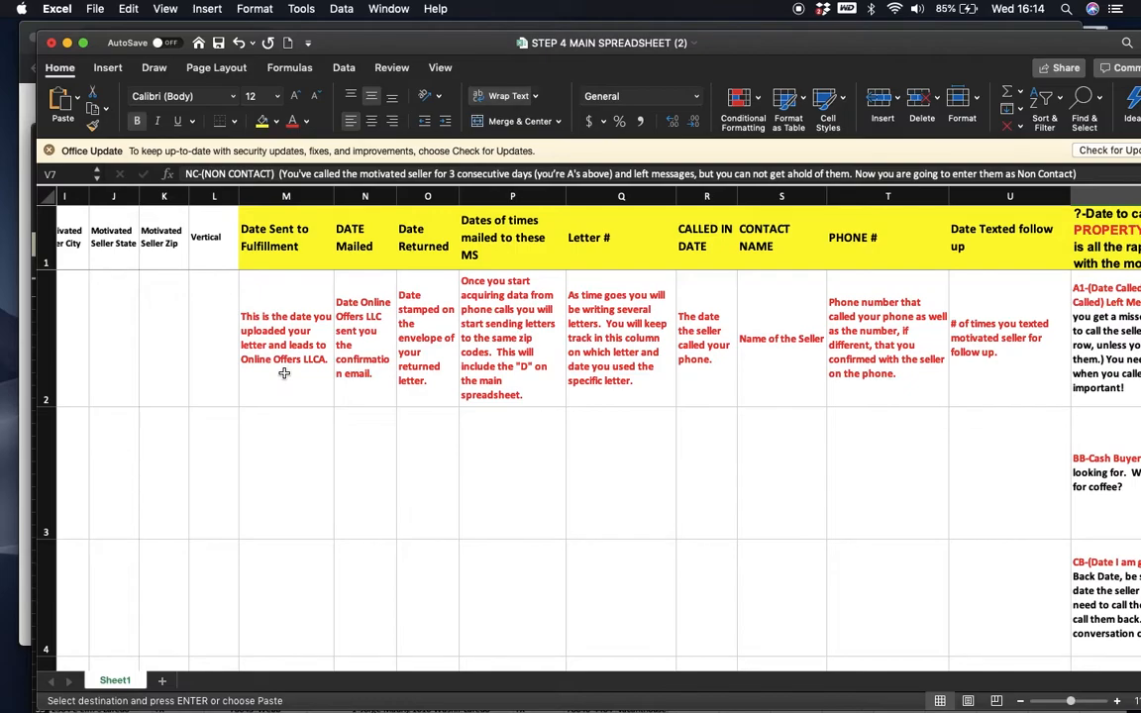
click(373, 347)
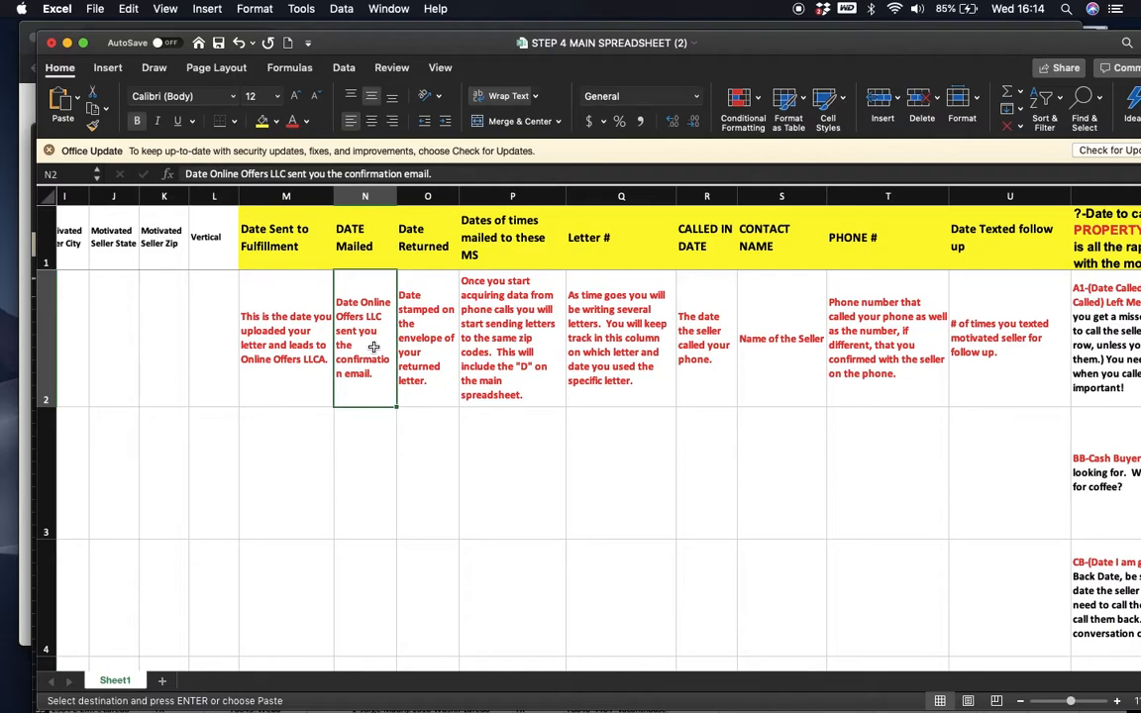
click(428, 345)
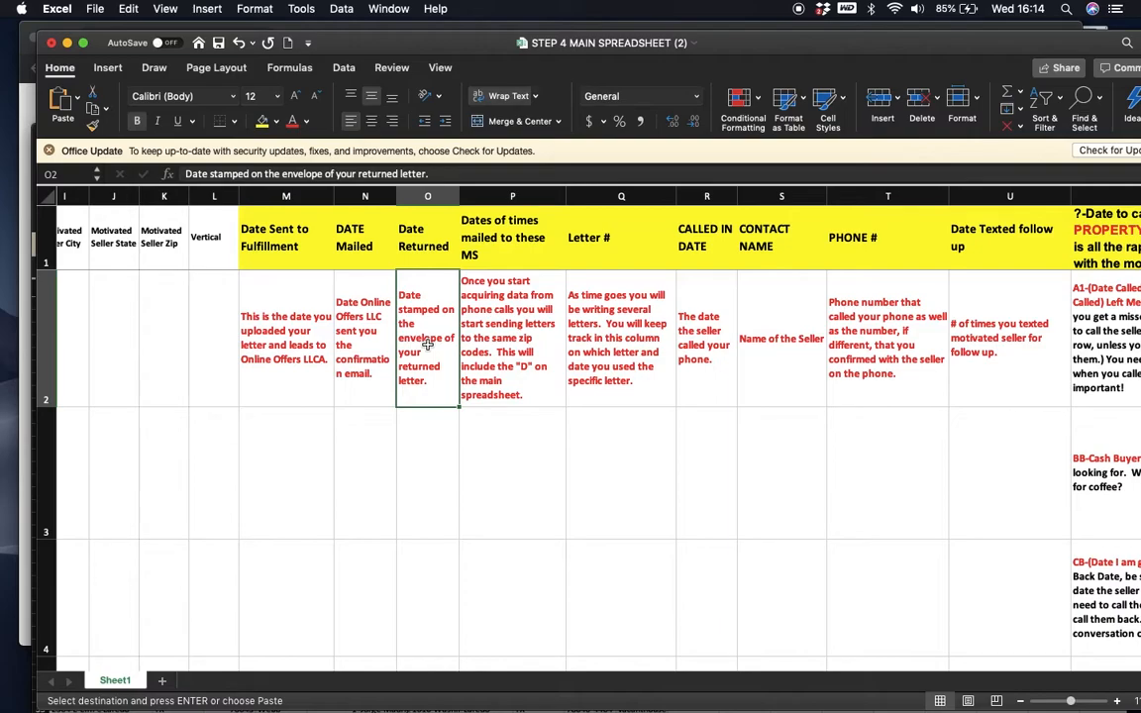
click(505, 354)
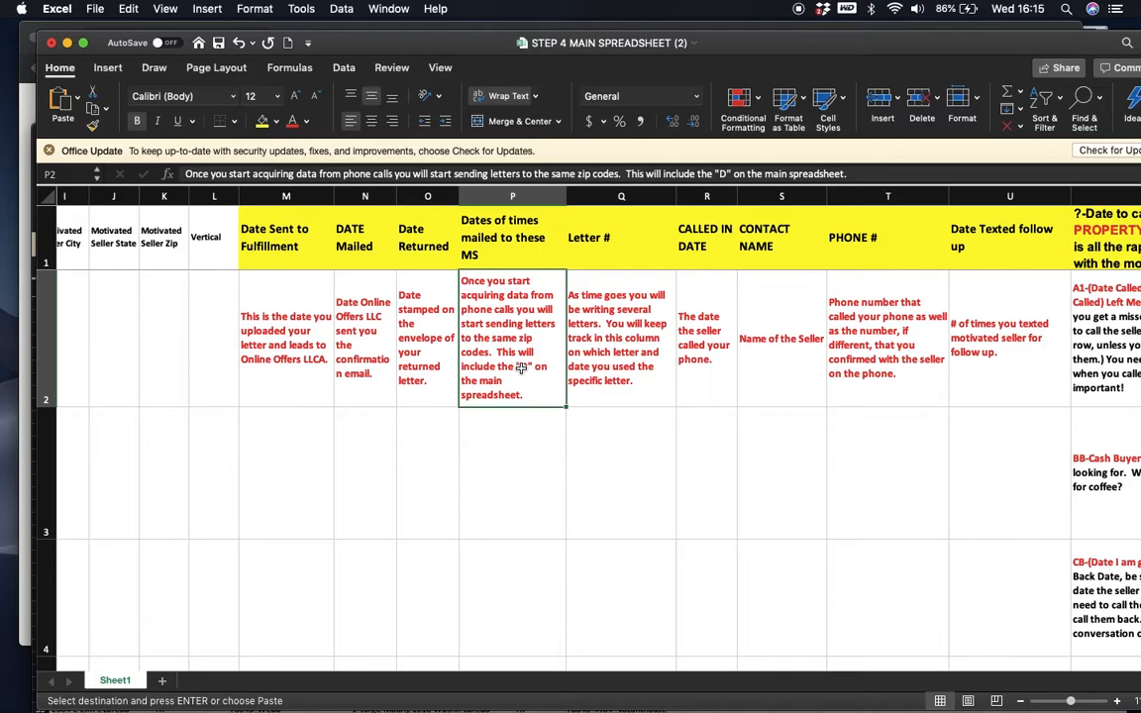
Replace the D- notes in V39 through V42 with "z-BAD ADDRESS (You will enter your returned letters as Bad Addresses)"
scroll(521, 367, down, 5)
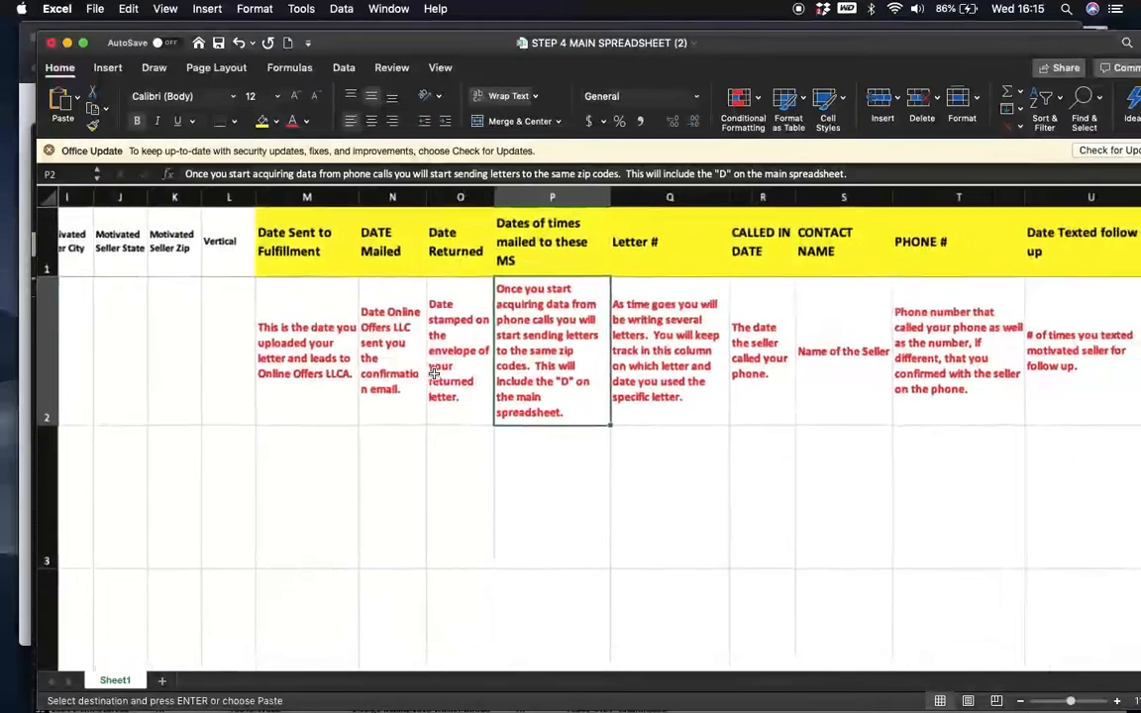
scroll(434, 374, down, 3)
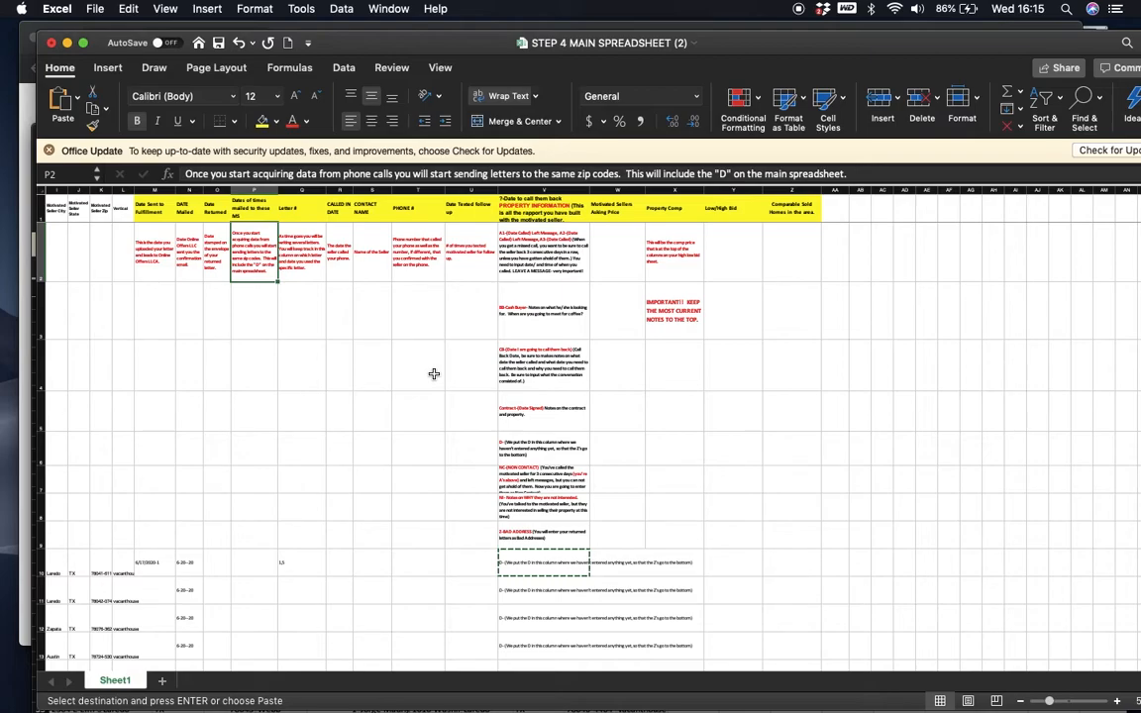
scroll(434, 373, down, 10)
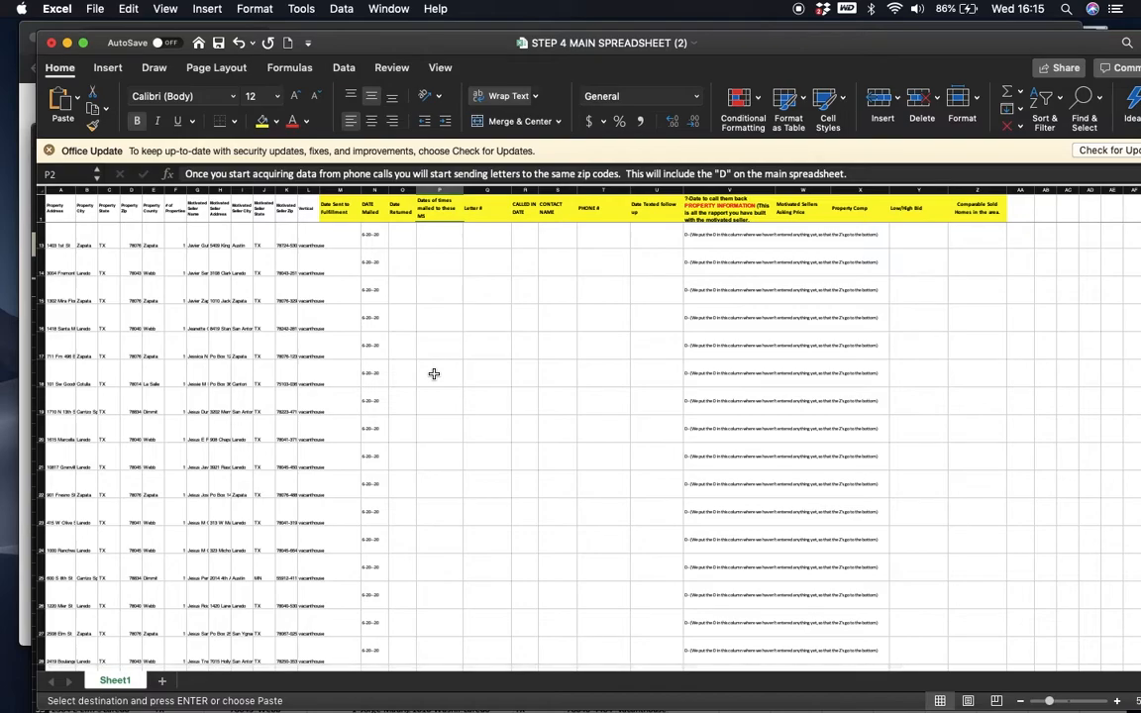
scroll(459, 471, up, 10)
scroll(458, 472, down, 15)
scroll(464, 422, down, 5)
click(728, 416)
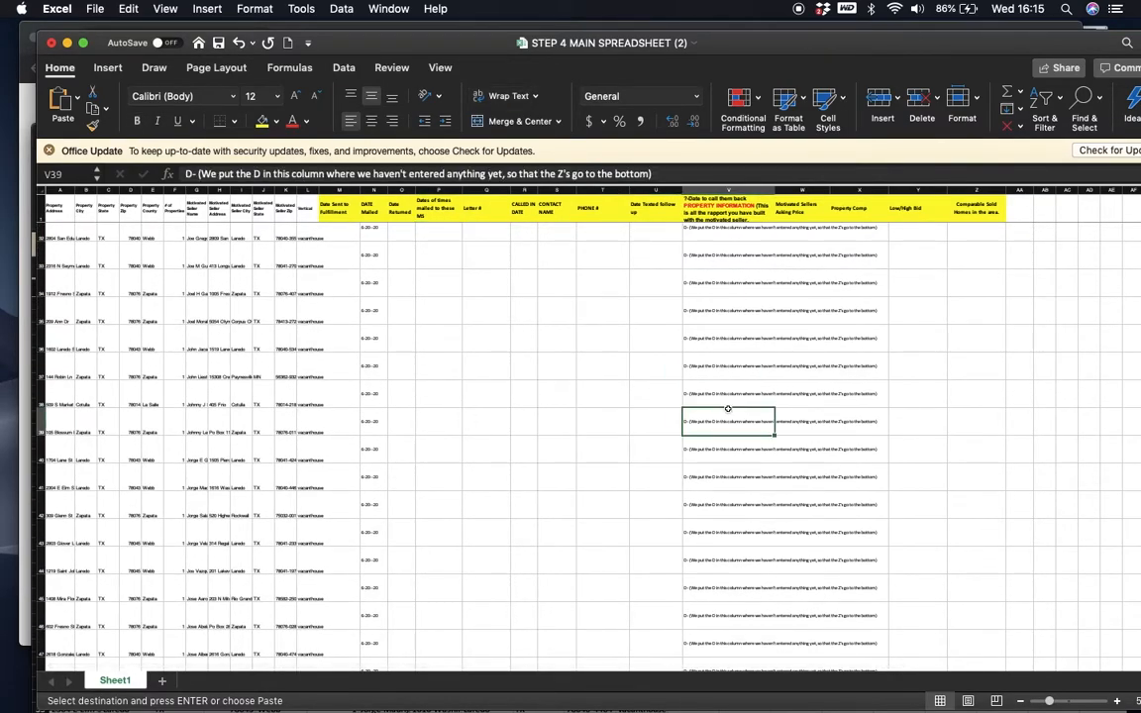
text(z)
key(Return)
text(z)
click(730, 481)
text(z)
click(731, 502)
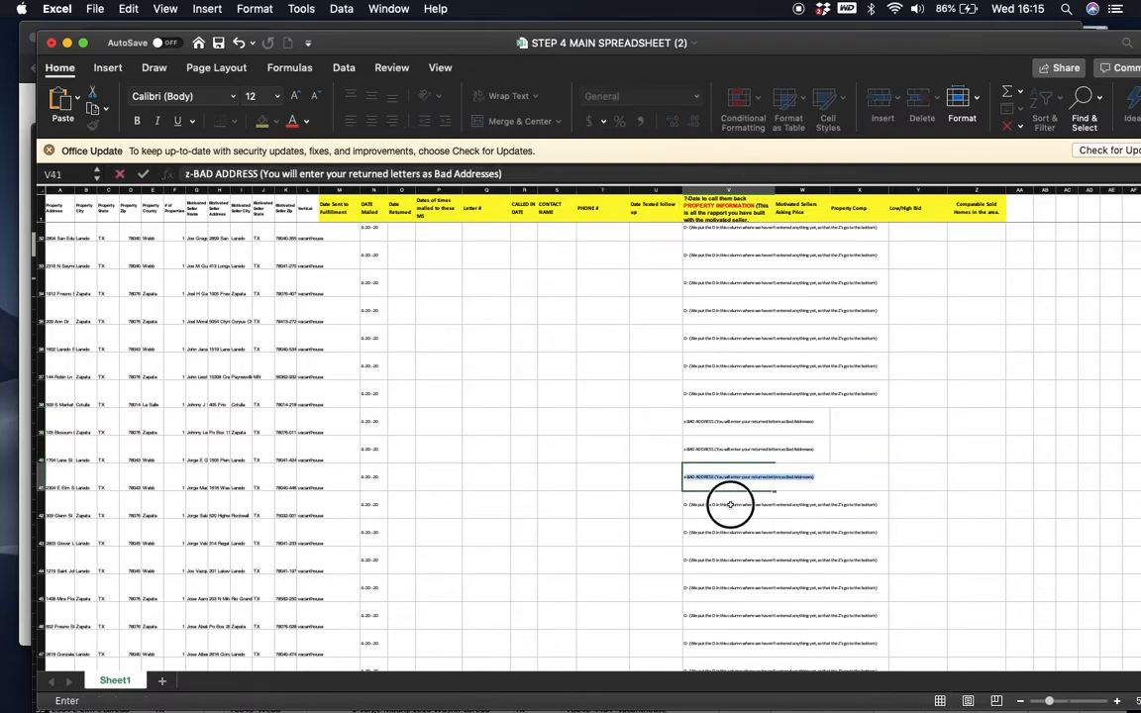
text(z)
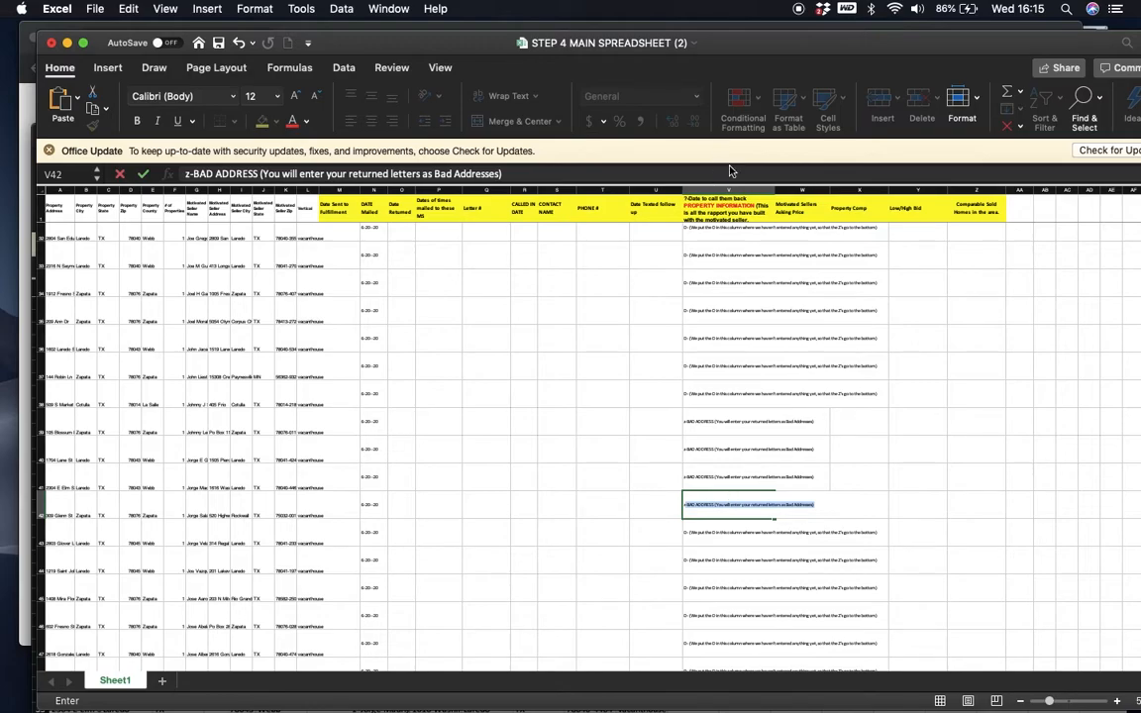
Sort the sheet by the PROPERTY INFORMATION column V in ascending order, expanding the selection to include the other columns
click(728, 190)
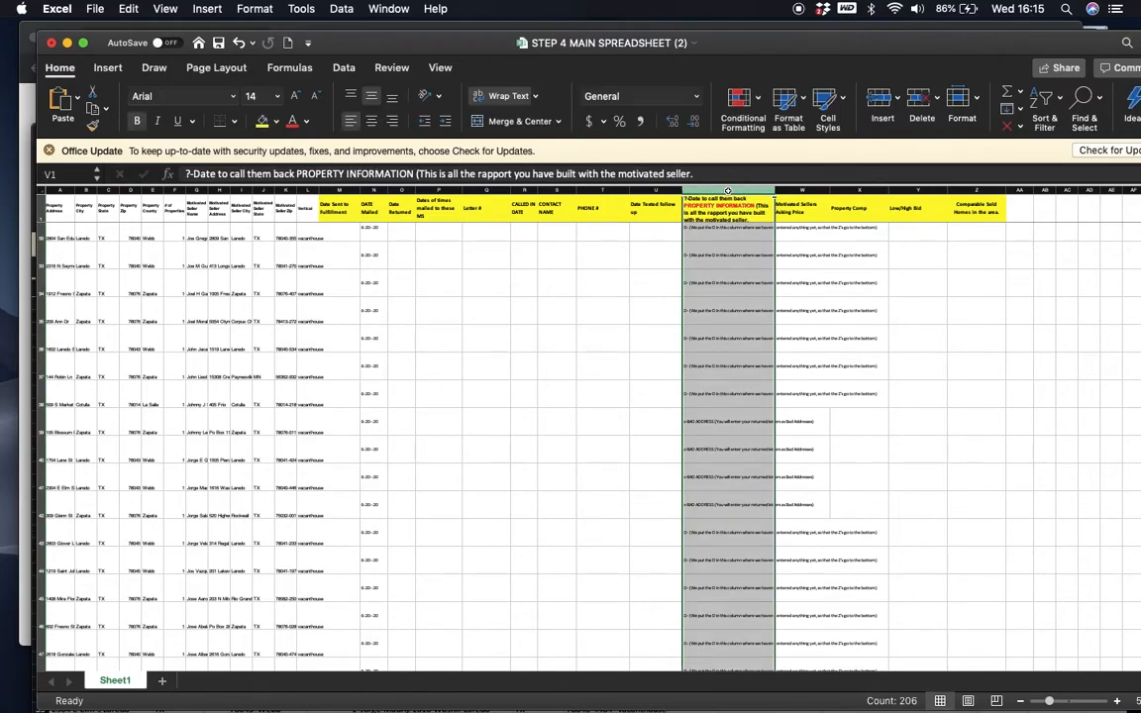
click(343, 67)
click(468, 96)
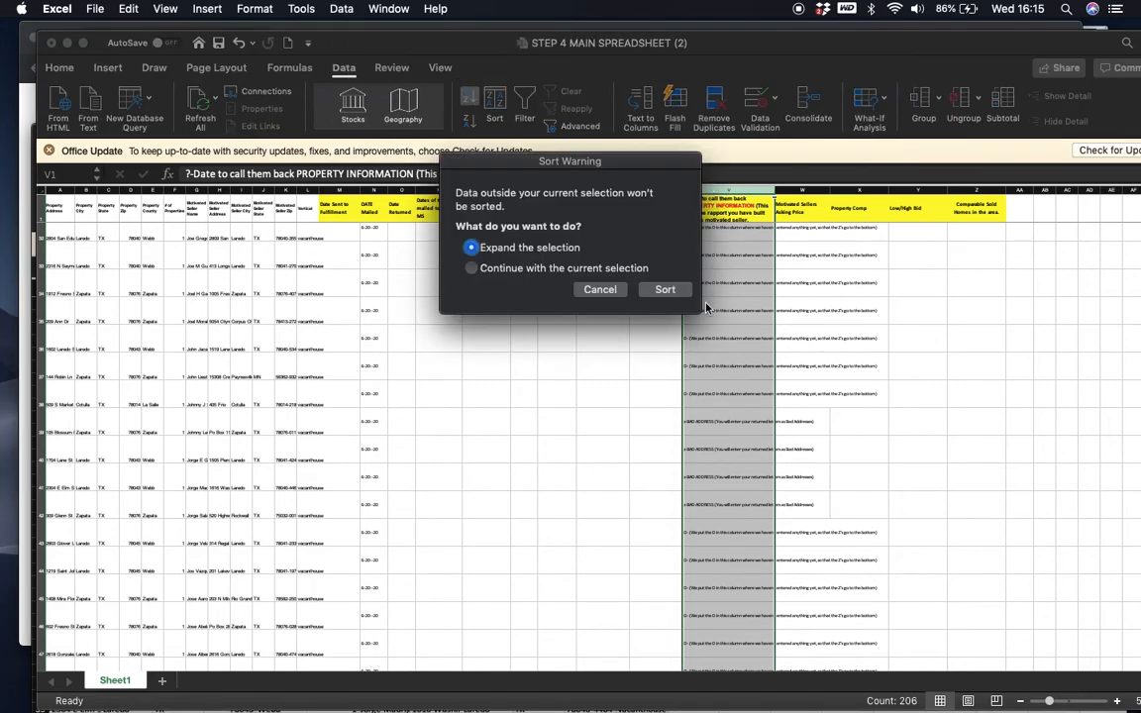
click(665, 289)
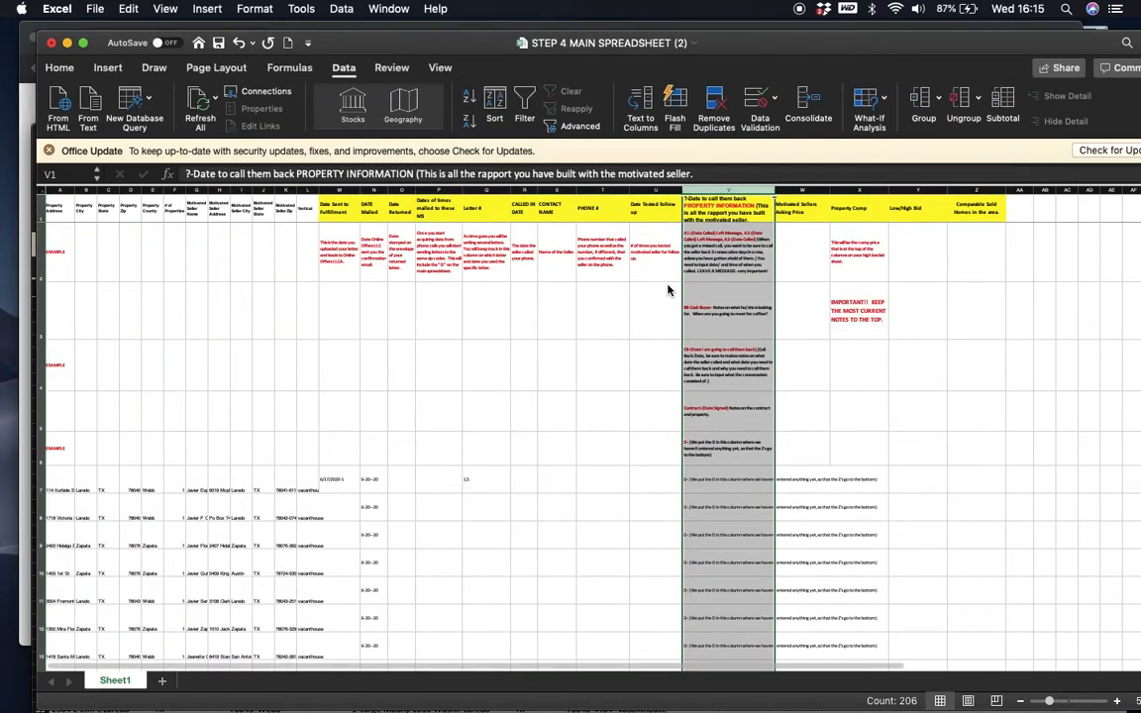
Check where the z-BAD ADDRESS leads and the first D- lead are placed in the sorted PROPERTY INFORMATION column
scroll(668, 283, down, 10)
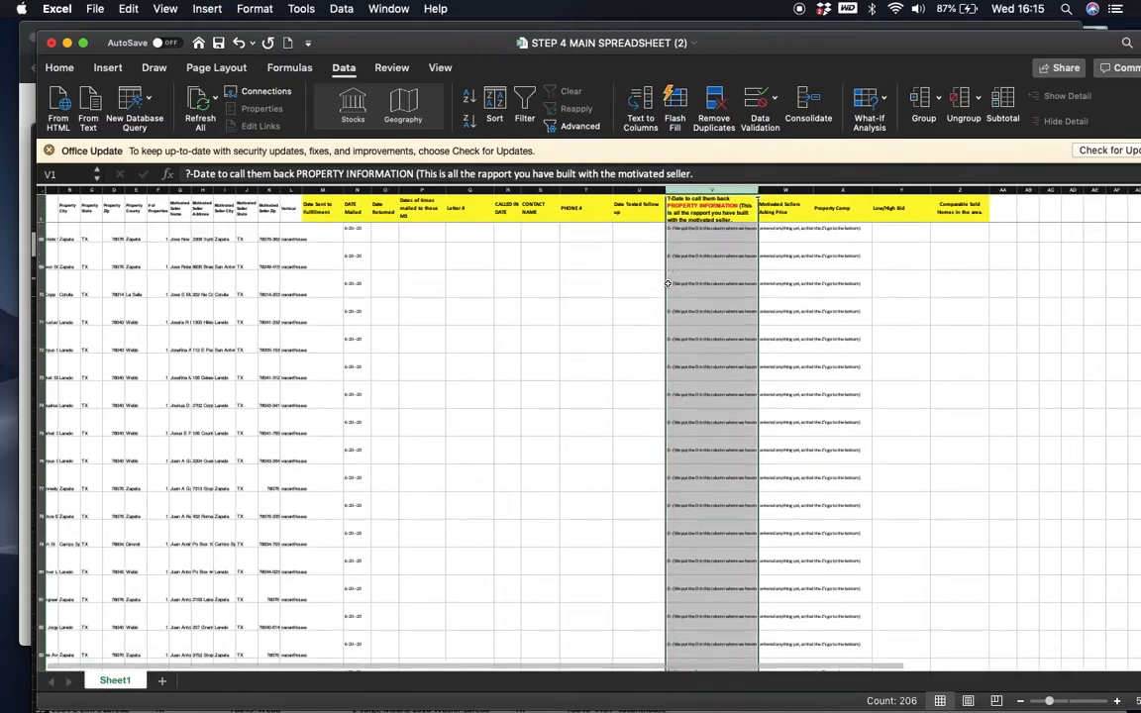
scroll(668, 283, down, 15)
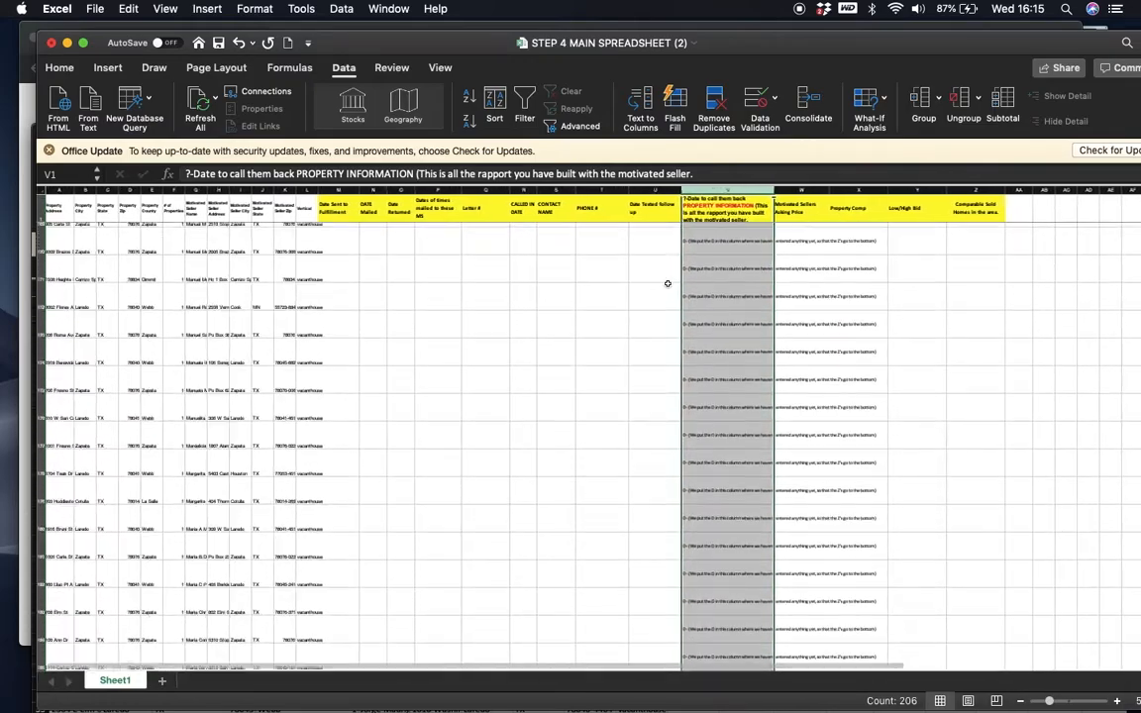
scroll(668, 284, up, 3)
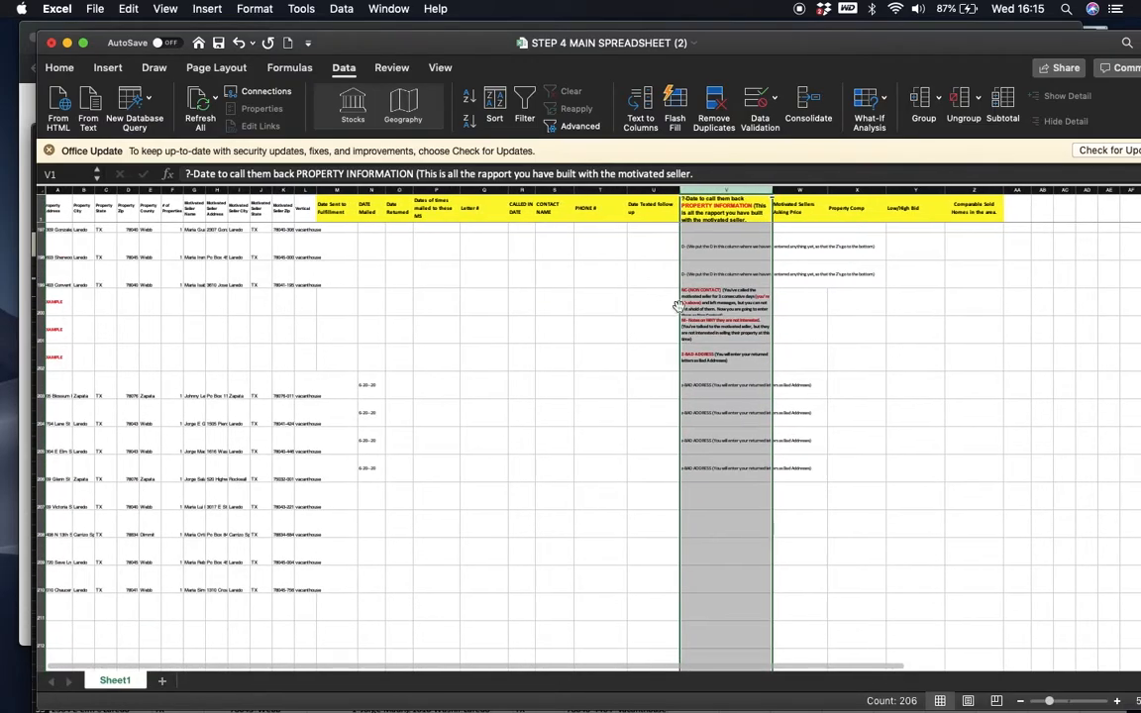
drag(743, 389, 749, 470)
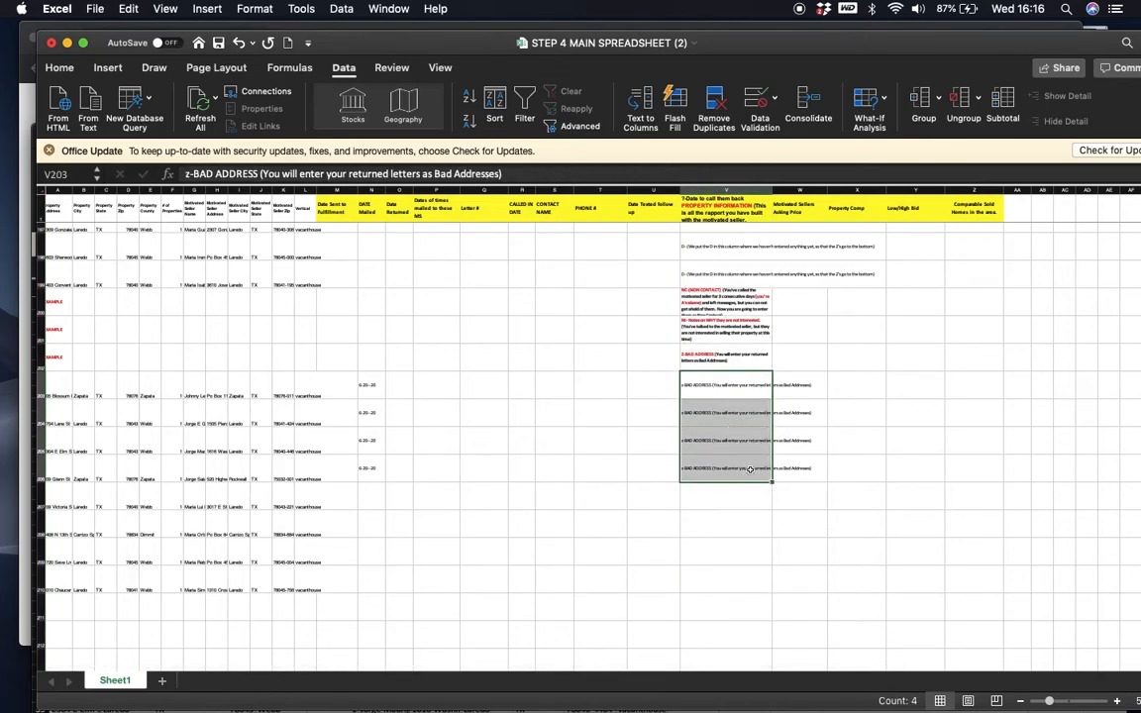
scroll(750, 471, up, 20)
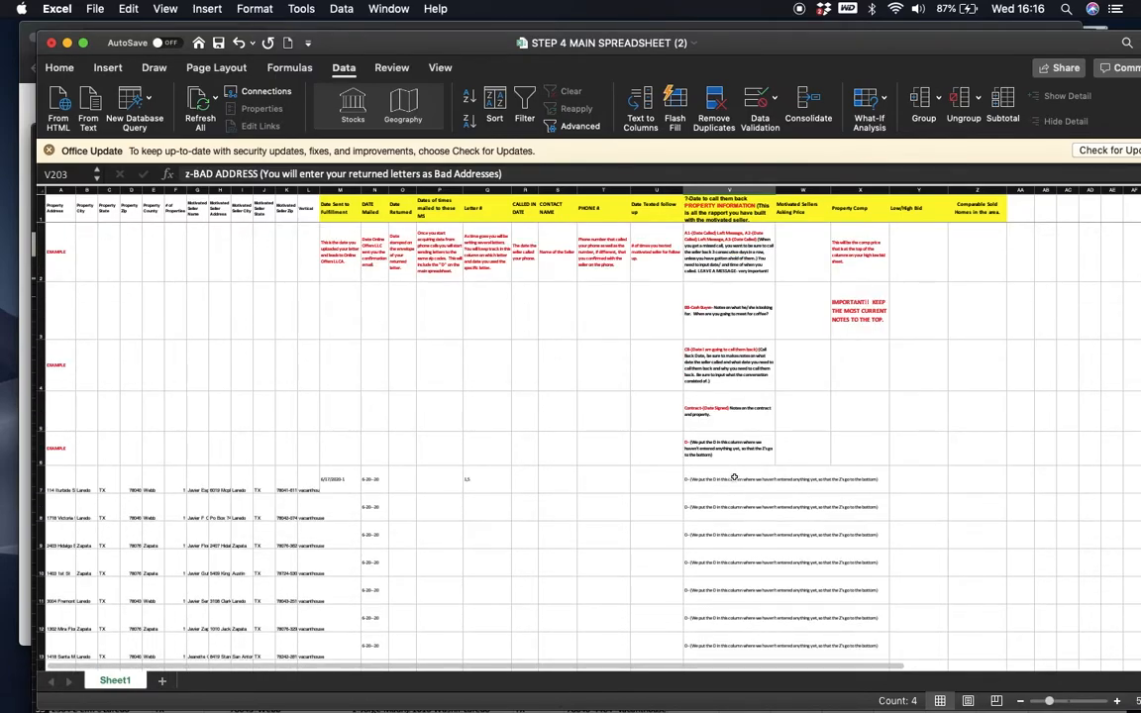
click(734, 480)
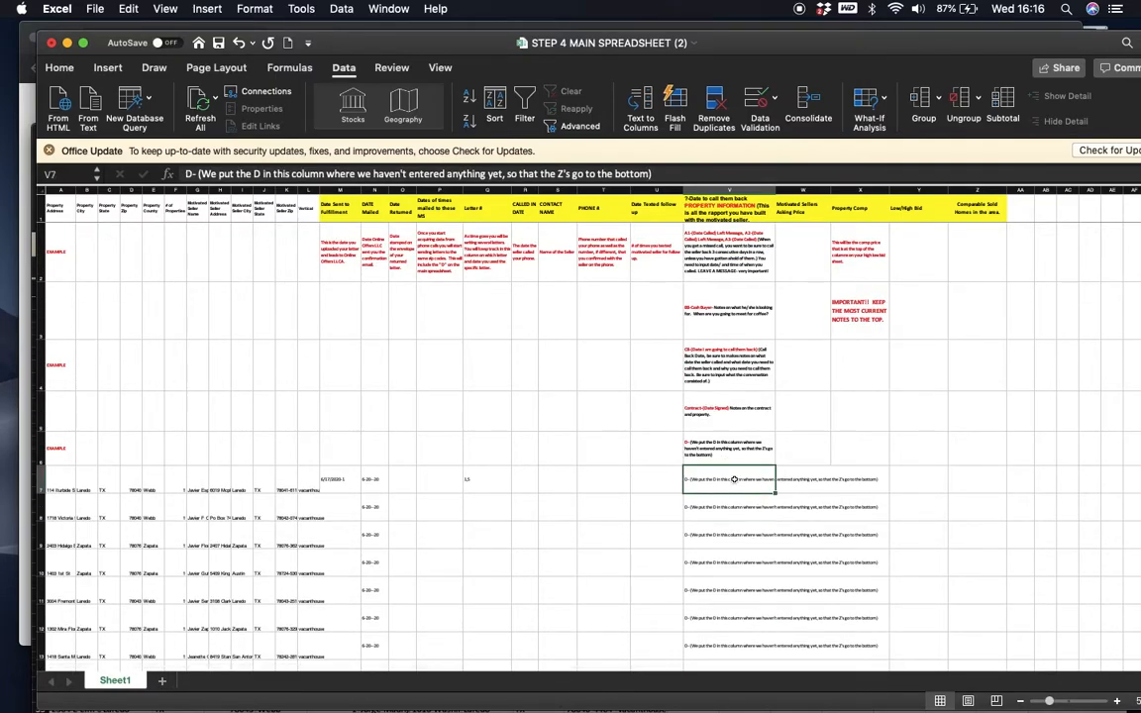